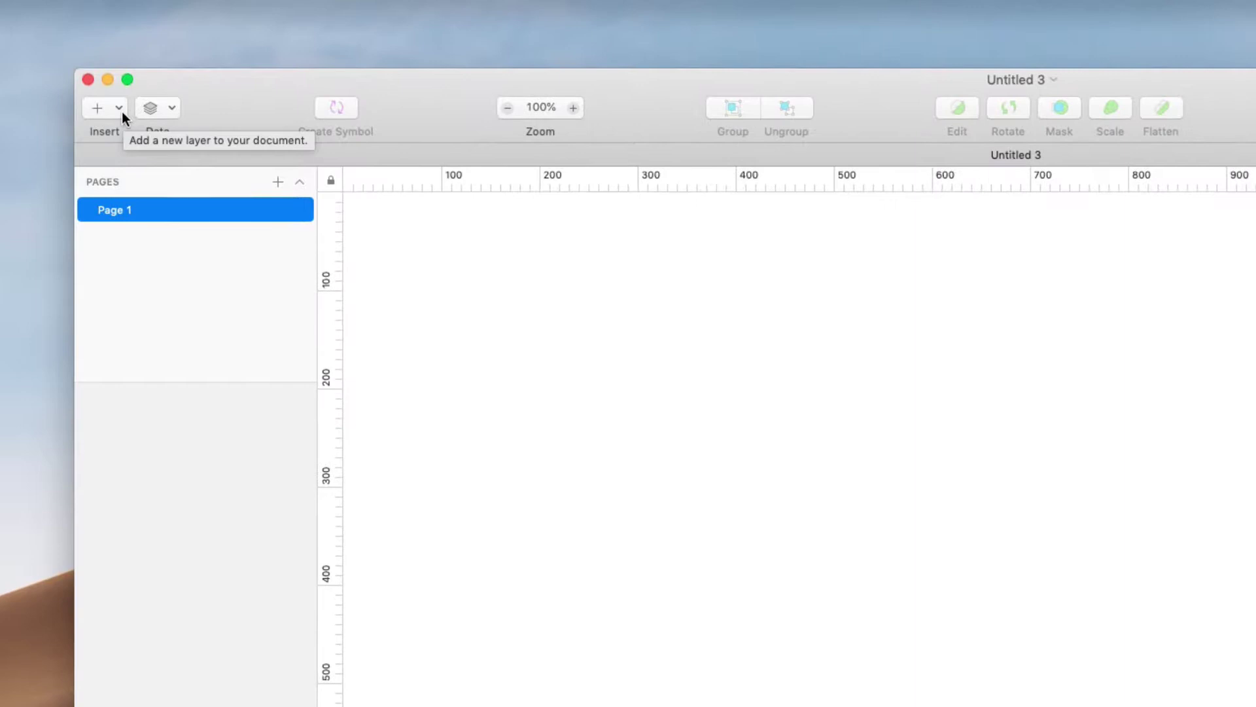
Step: Start a new artboard and switch the presets from Apple Devices to Responsive Web
left_click(121, 111)
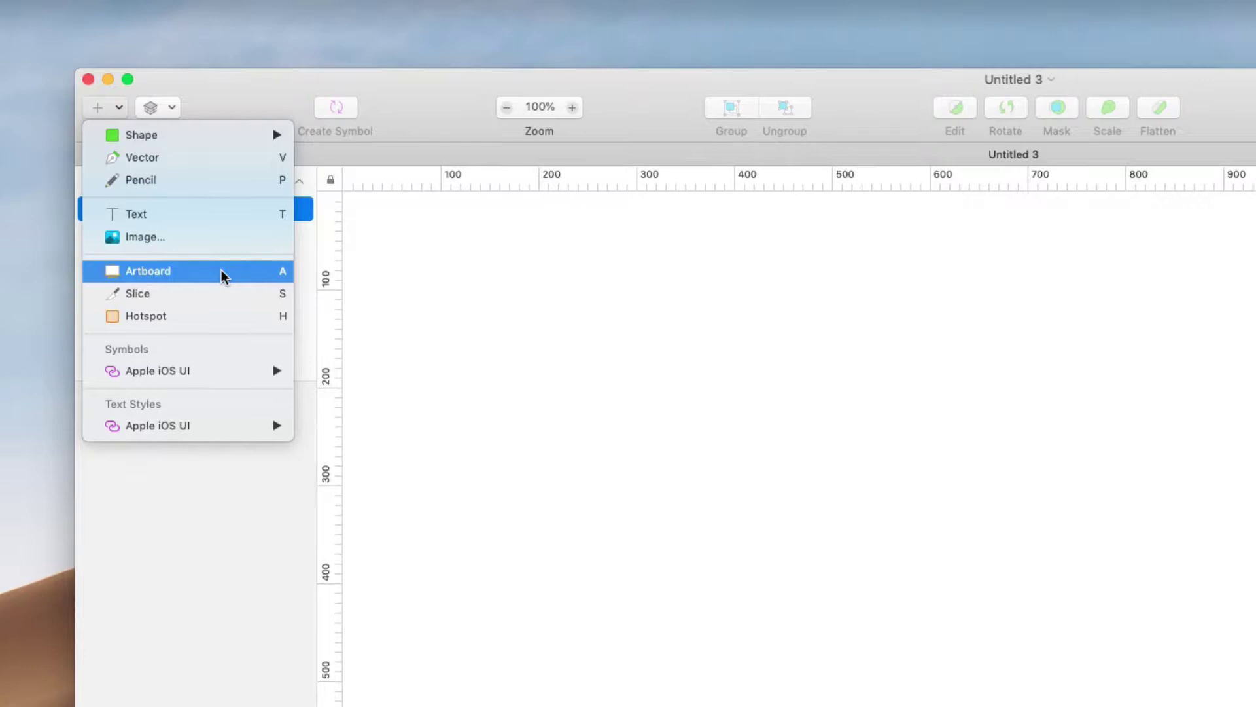
left_click(221, 270)
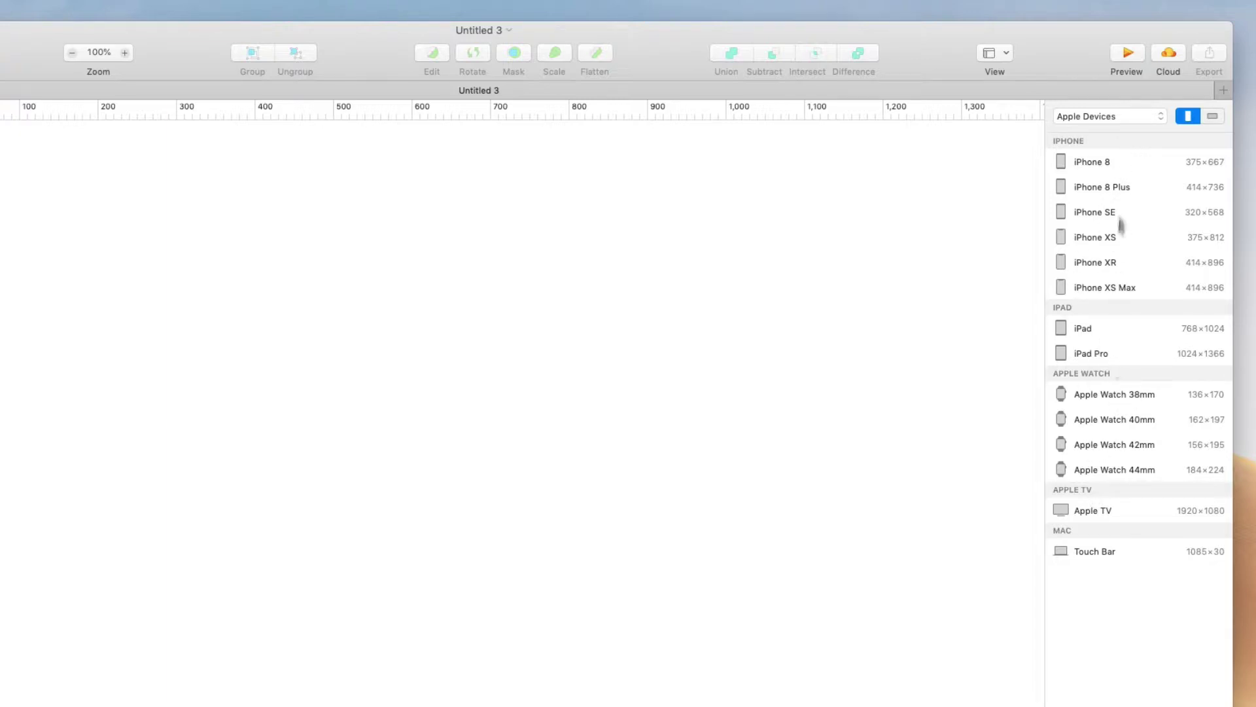
left_click(1139, 116)
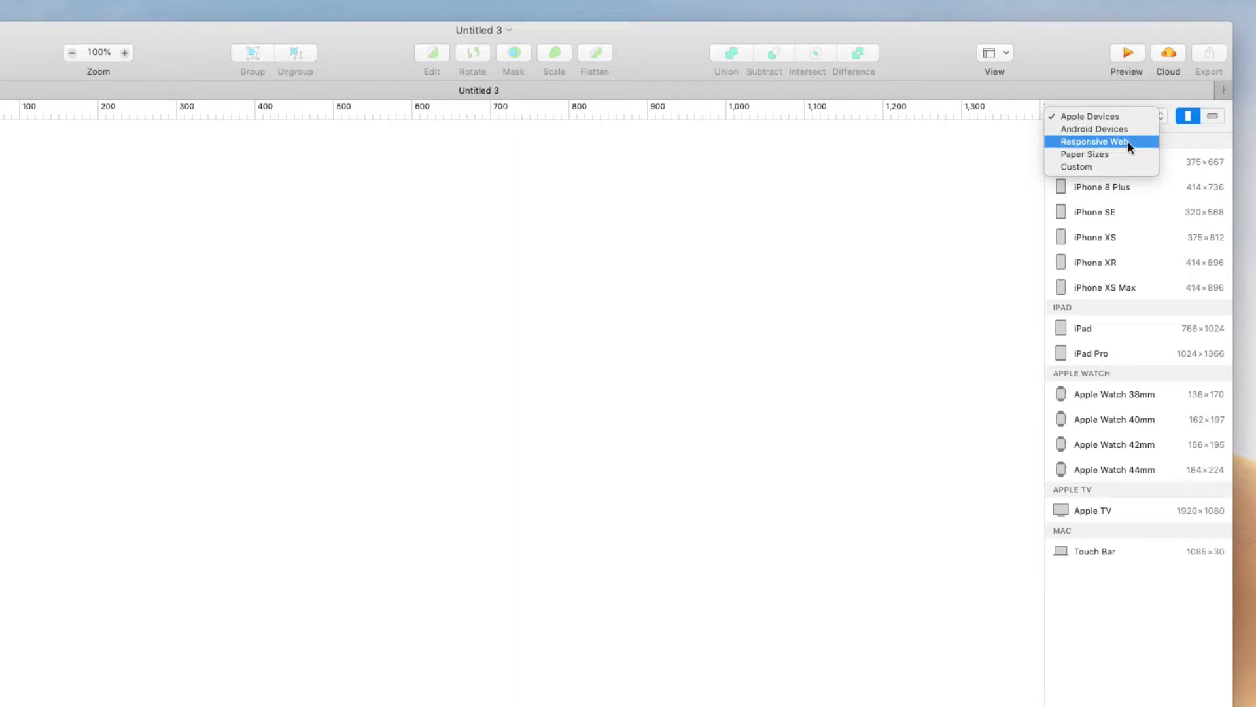
left_click(1128, 142)
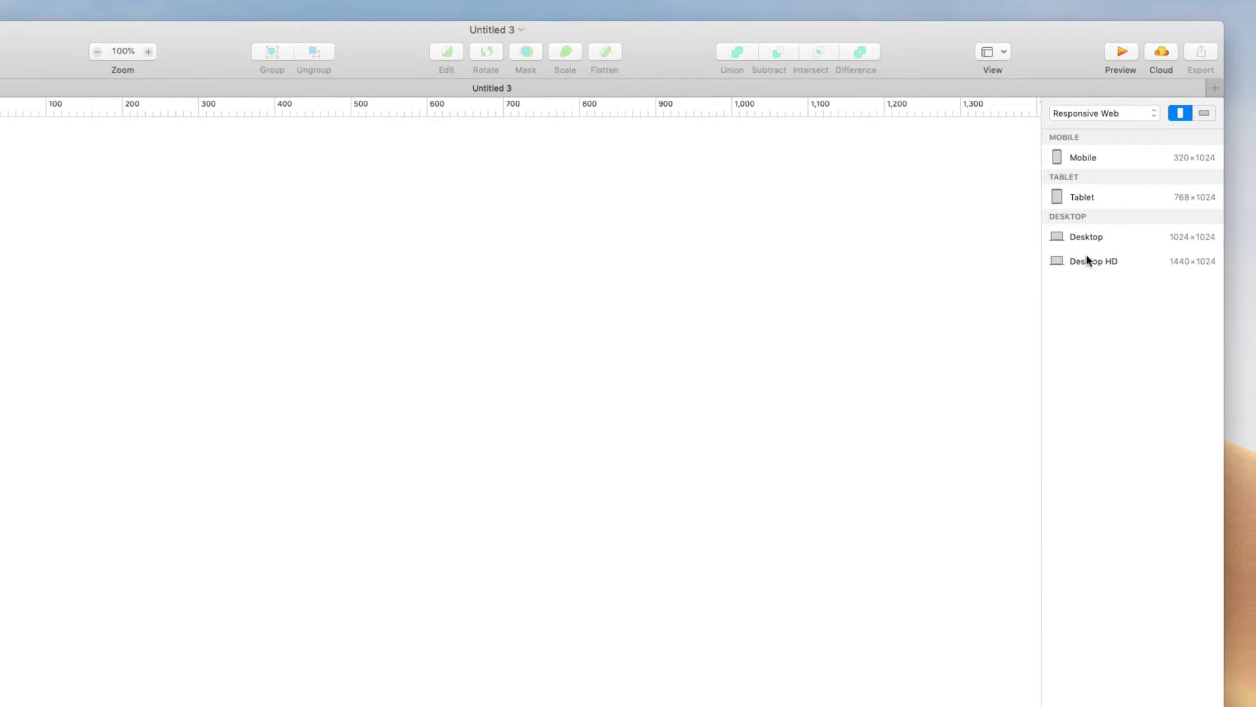
Step: Add a 1440×1024 Desktop HD artboard and zoom to fit it
left_click(1083, 252)
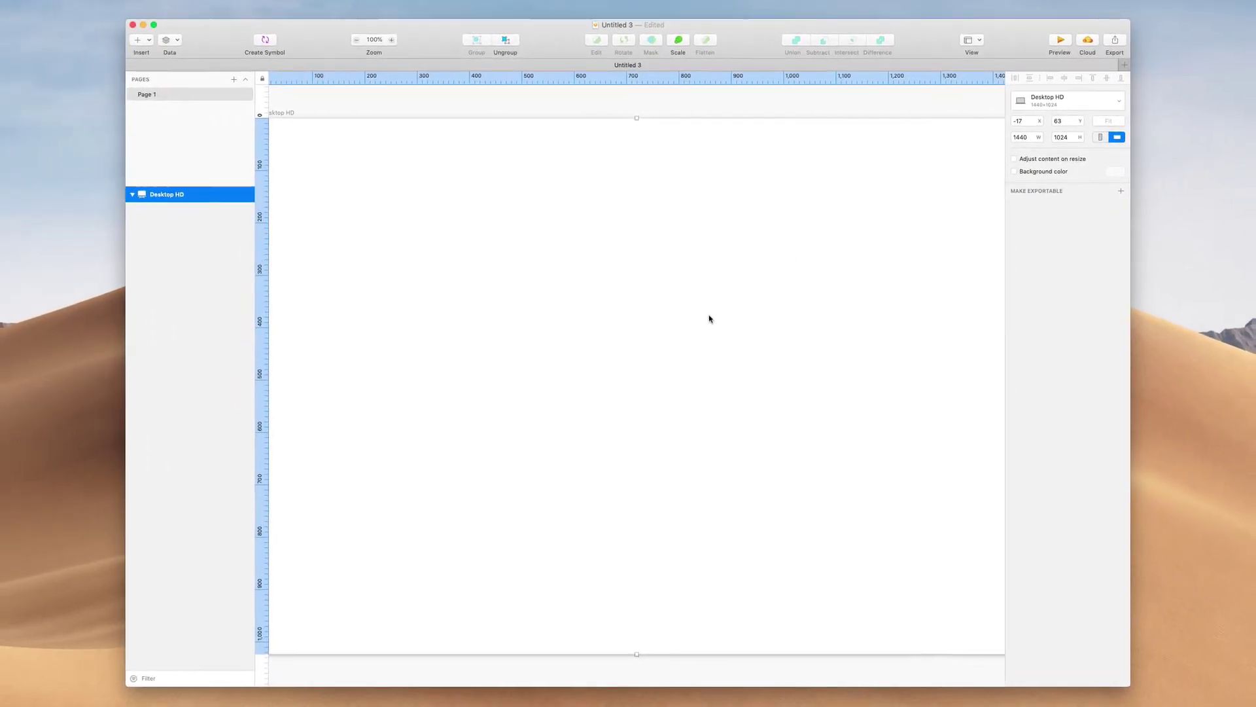
left_click(723, 112)
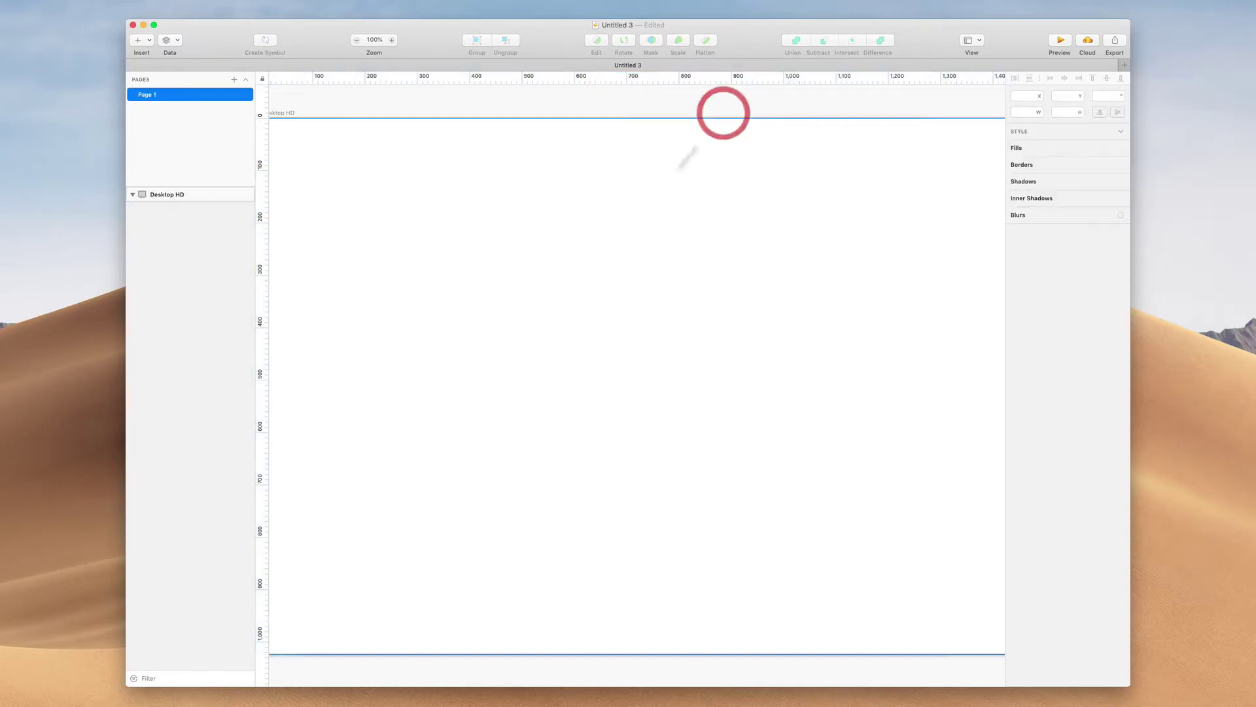
left_click(613, 244)
key("super+1")
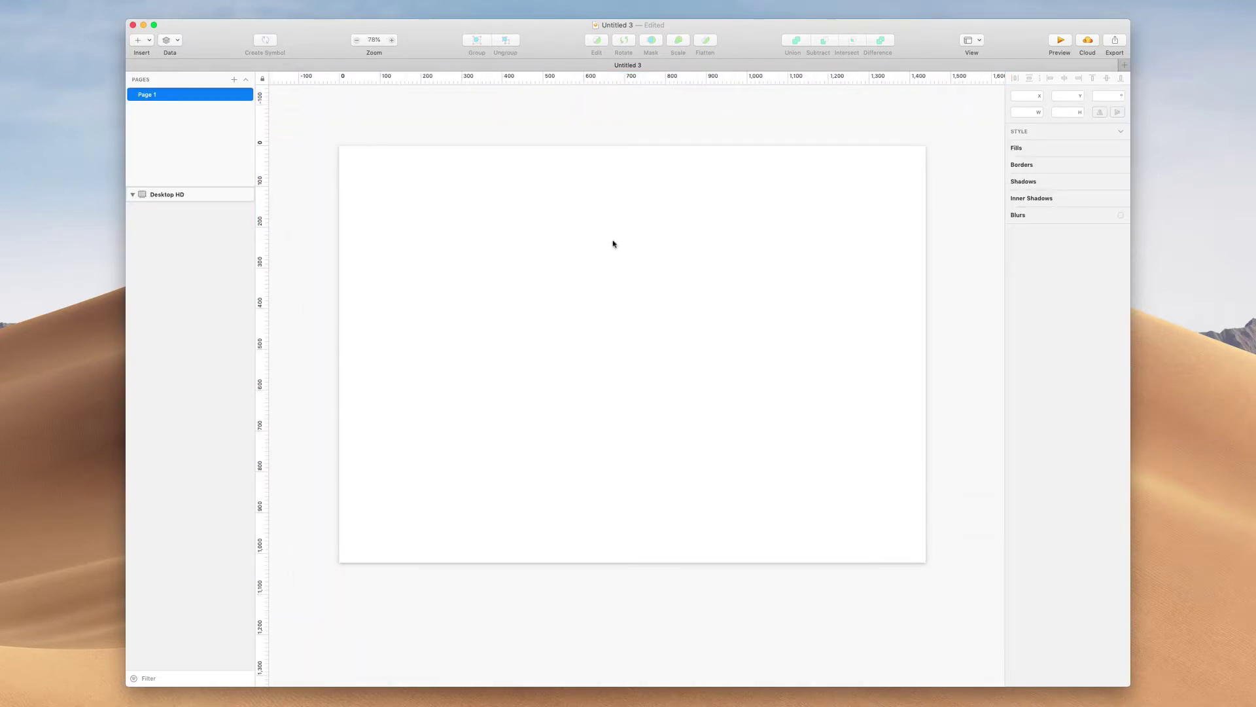
Step: Reselect the Desktop HD artboard and move the canvas around it
left_click(712, 107)
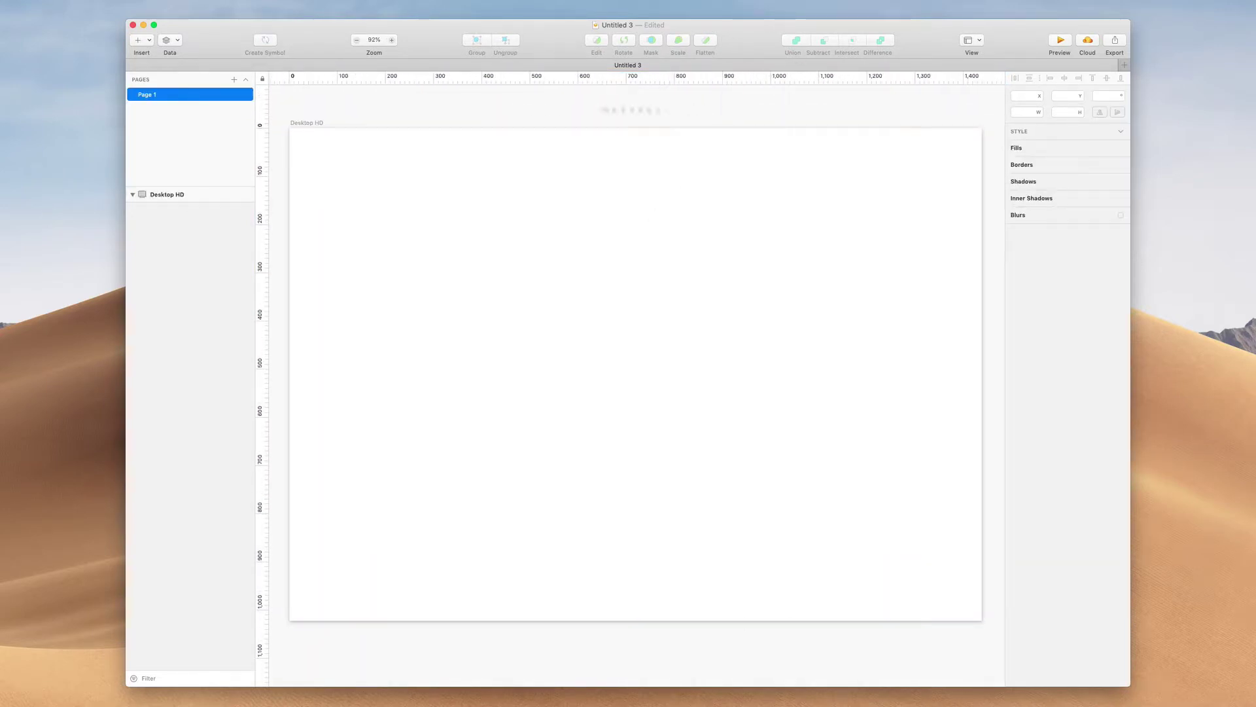
left_click(305, 128)
left_click(305, 129)
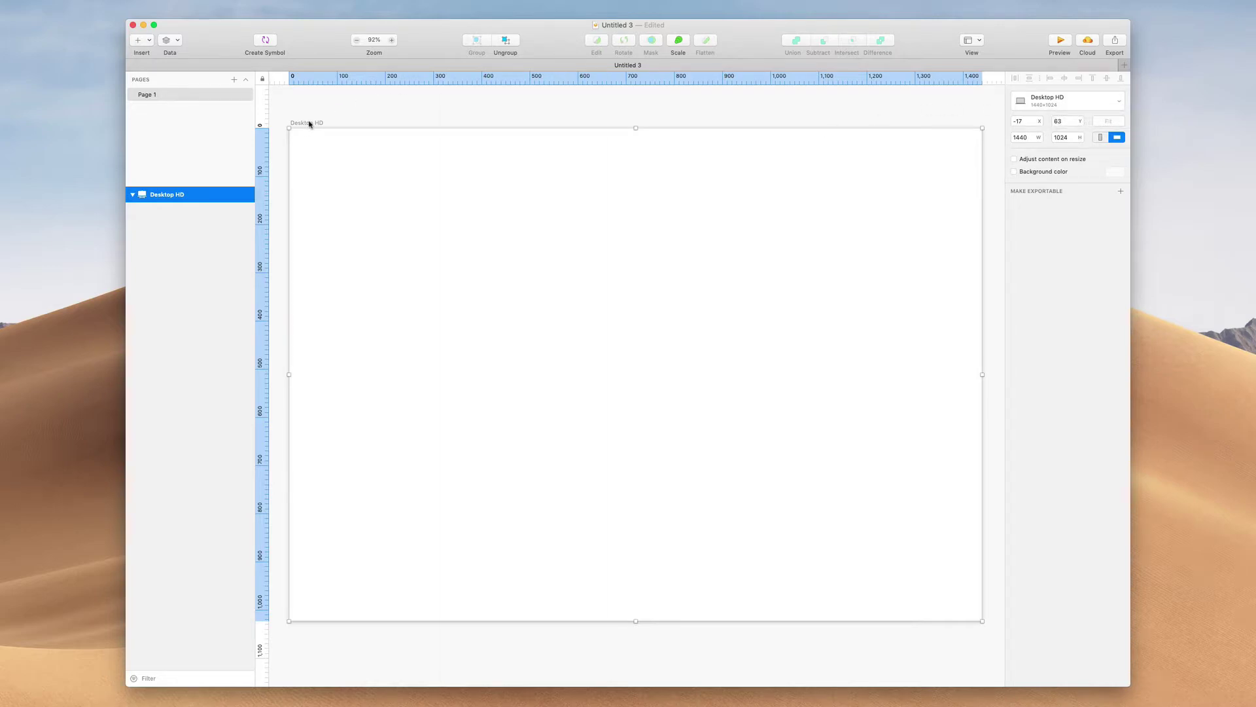
scroll(309, 124, "left", 3)
scroll(521, 131, "right", 2)
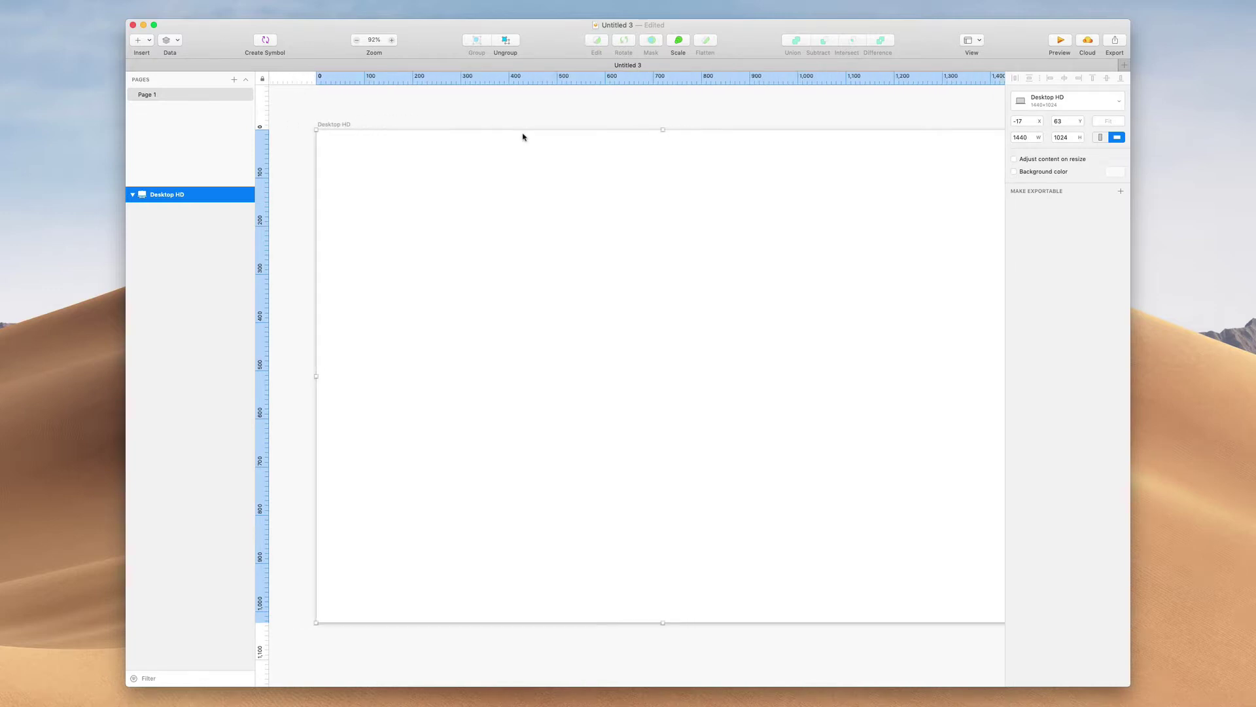
scroll(521, 133, "right", 1)
scroll(521, 135, "down", 2)
scroll(432, 91, "left", 1)
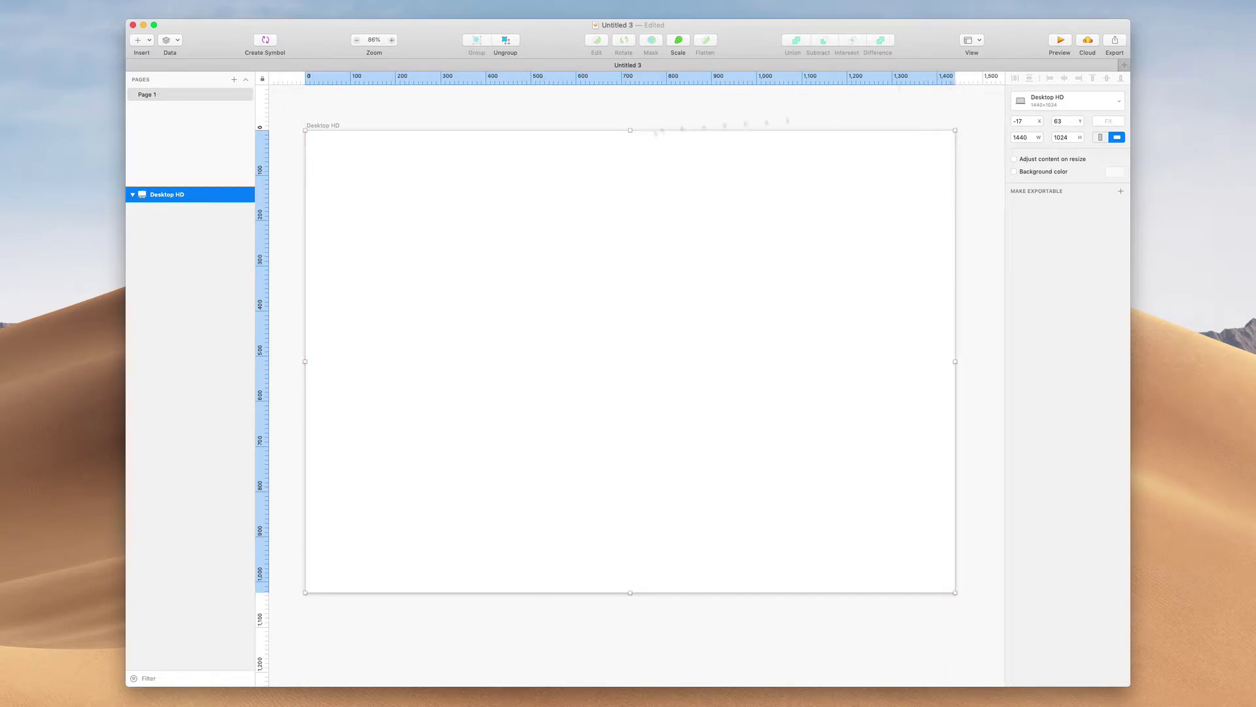
left_click(1073, 137)
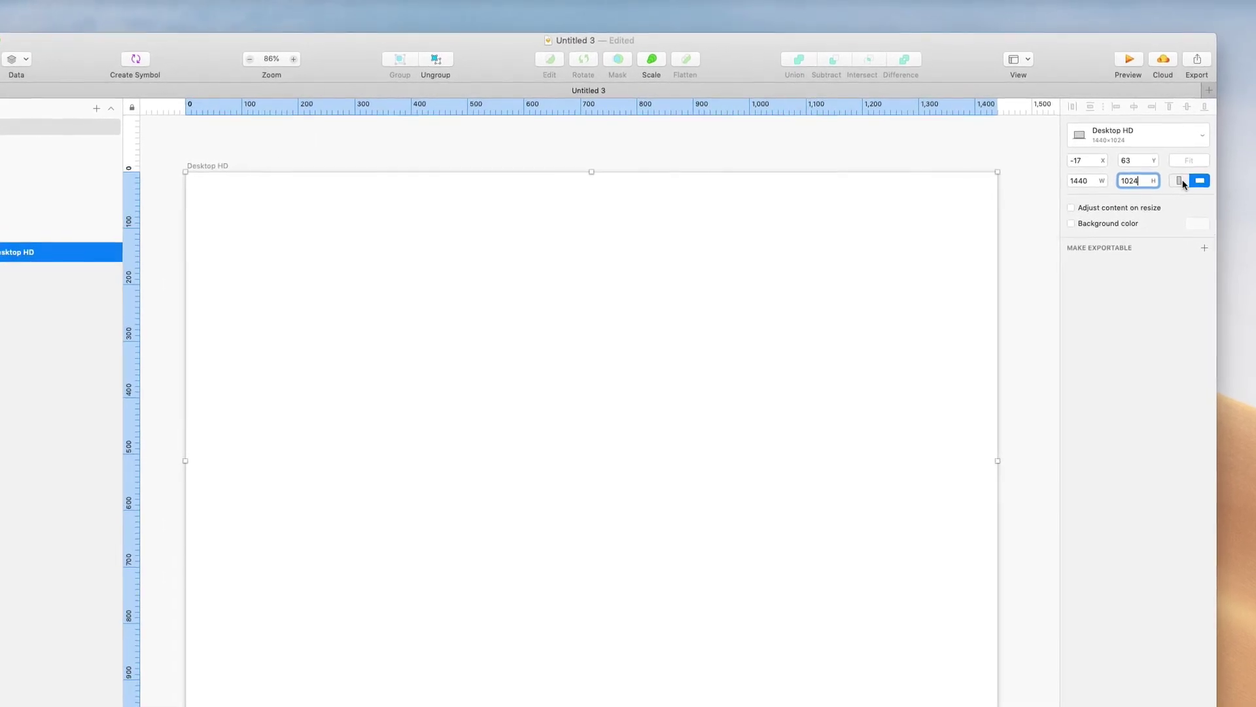
left_click(1180, 181)
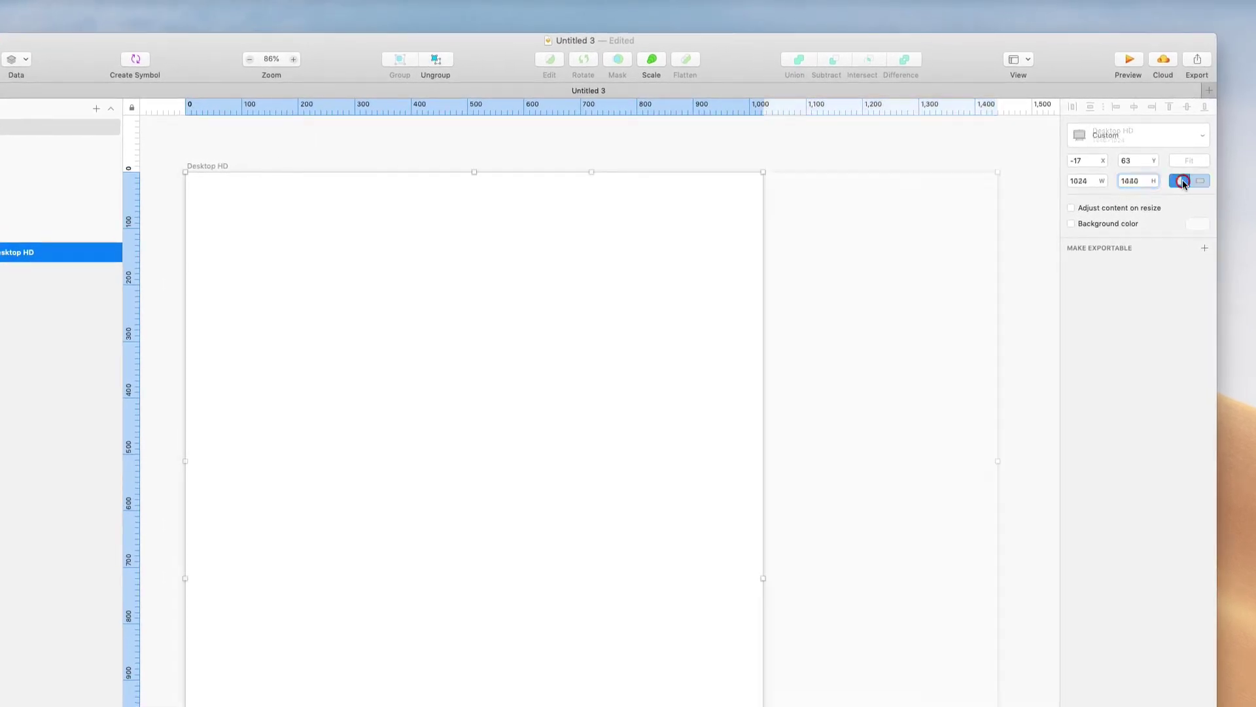
left_click(1201, 182)
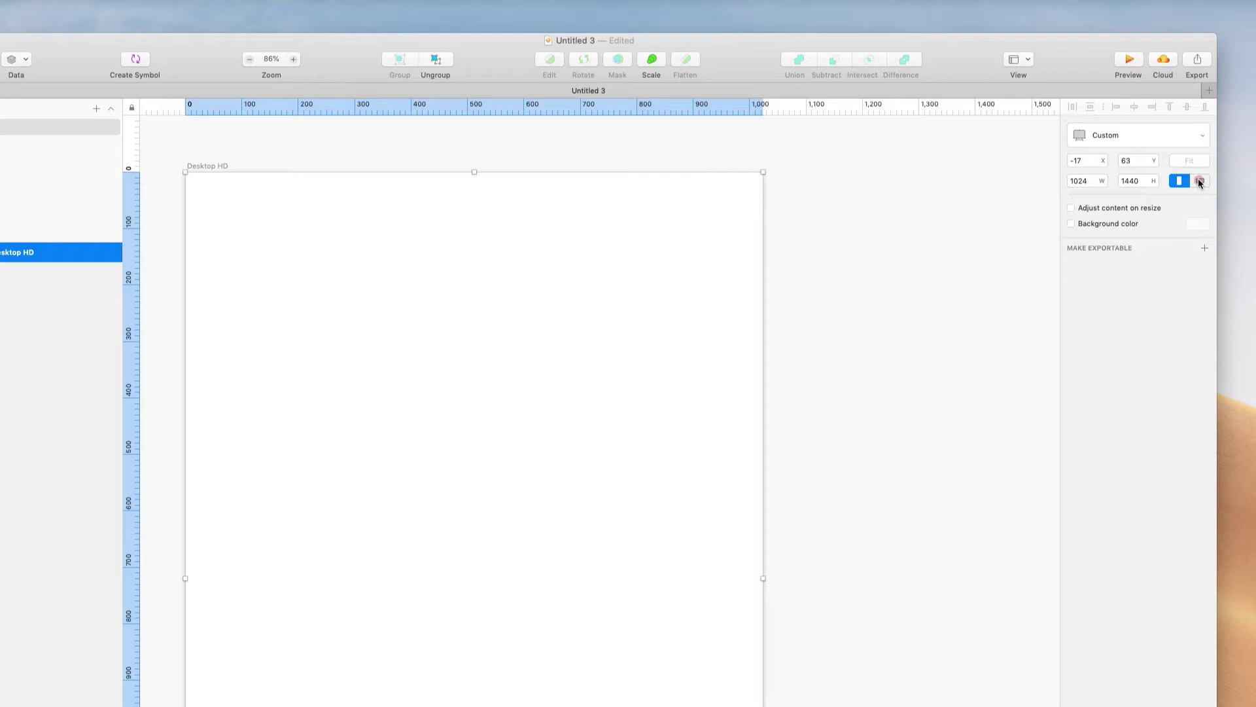
left_click(1179, 181)
left_click(1201, 181)
left_click(1179, 182)
left_click(1199, 182)
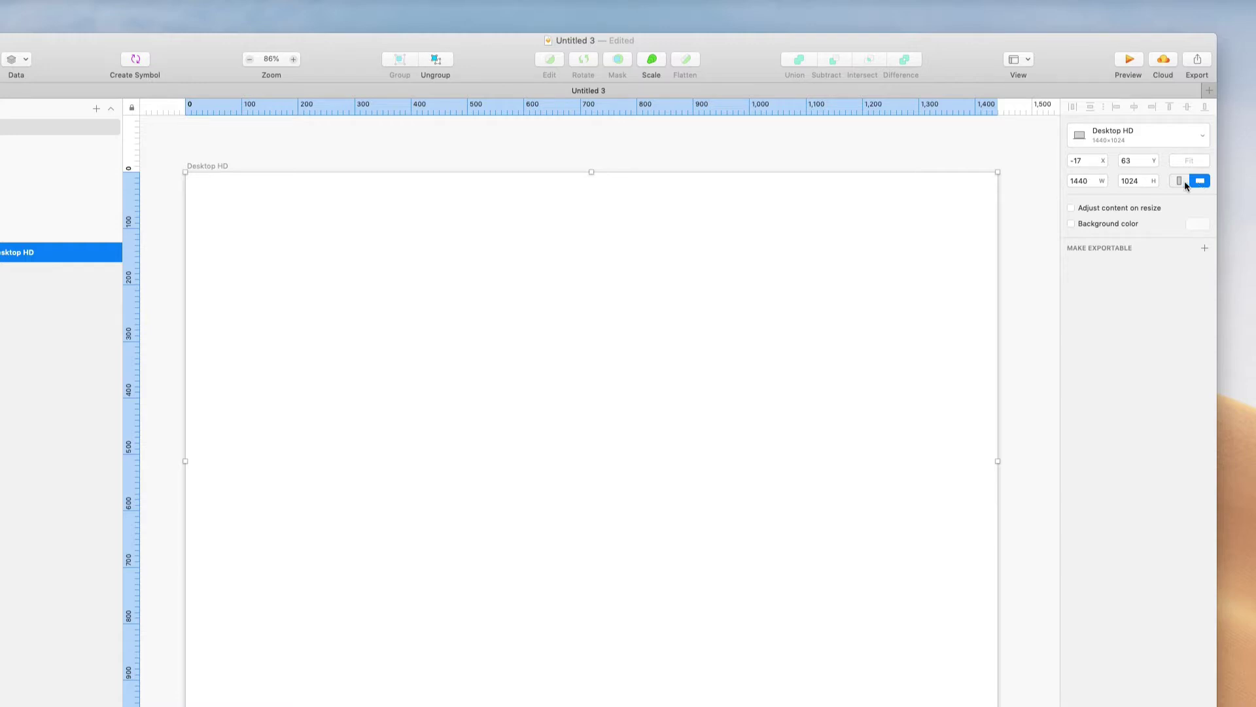
left_click(1179, 181)
left_click(1202, 182)
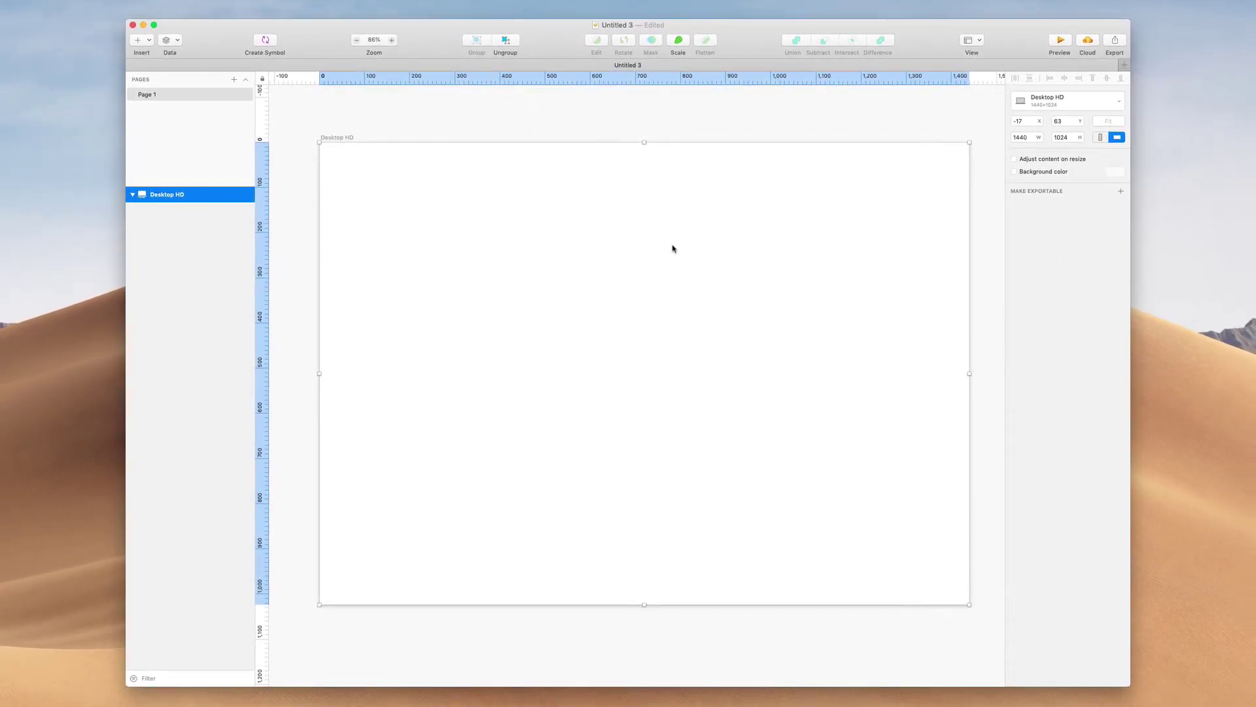
Step: Add Desktop HD Copy beside the original from the Desktop HD preset
scroll(672, 248, "down", 5)
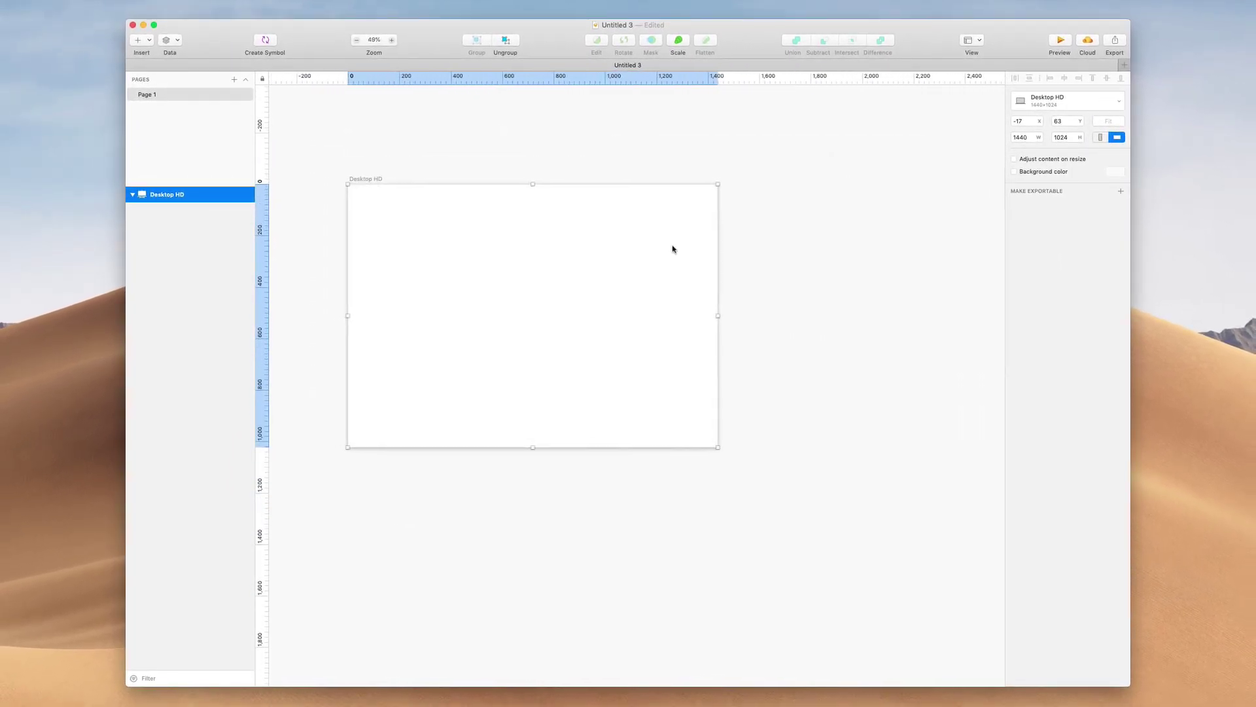
left_click(589, 138)
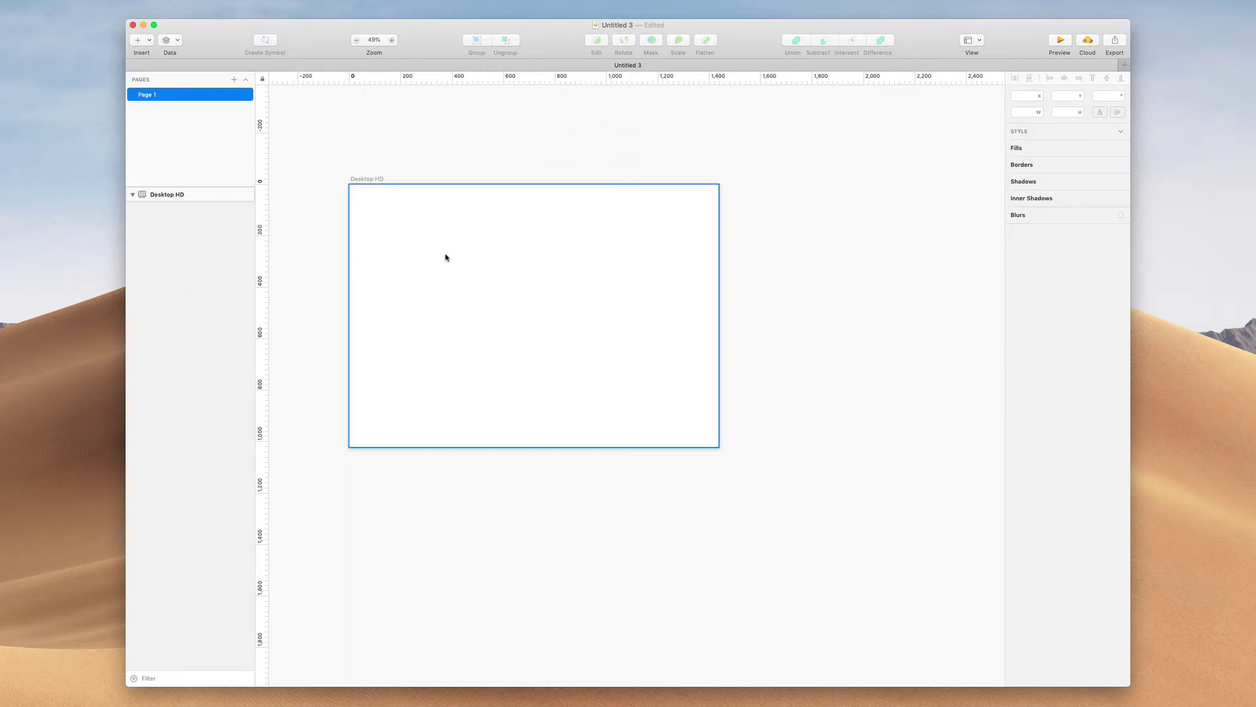
scroll(634, 252, "right", 1)
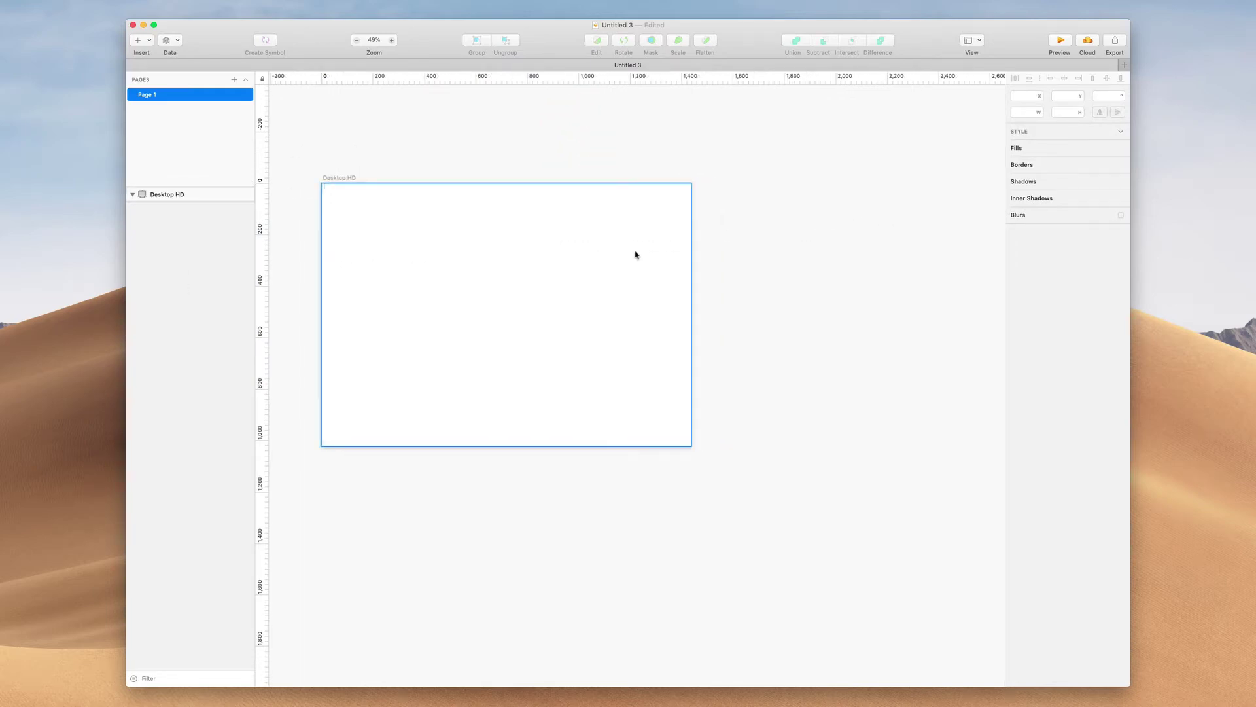
scroll(637, 253, "down", 5)
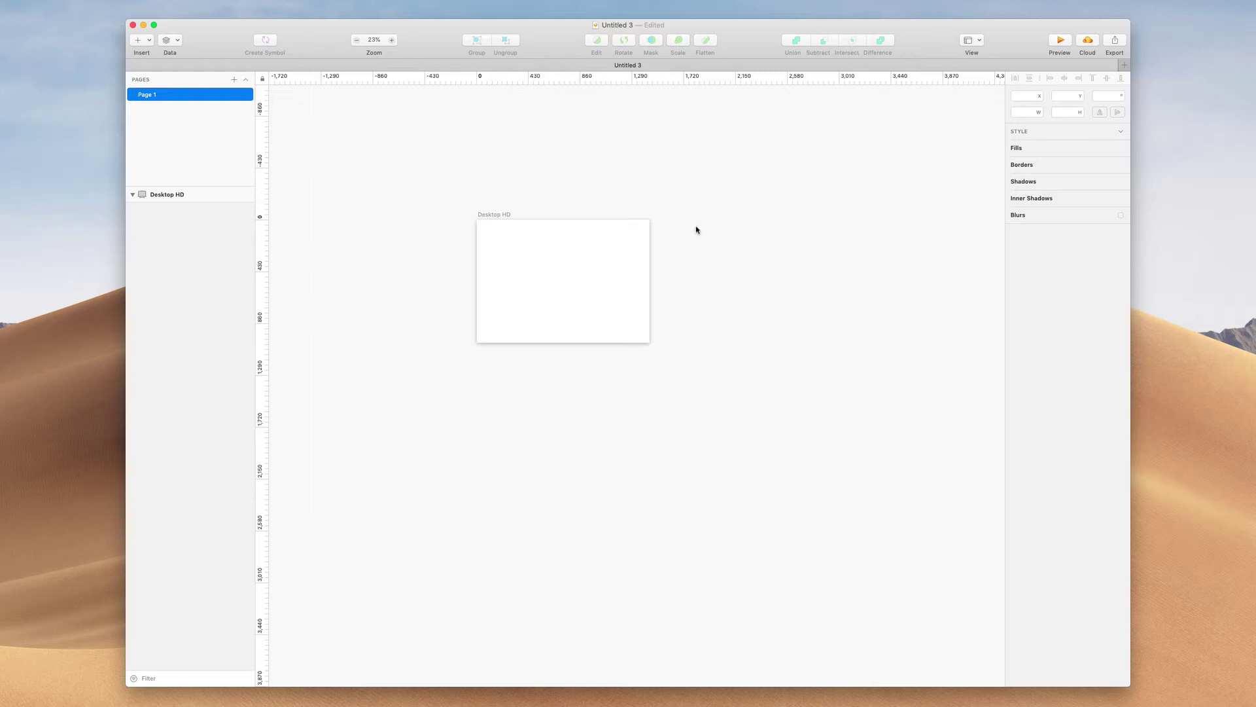
key("a")
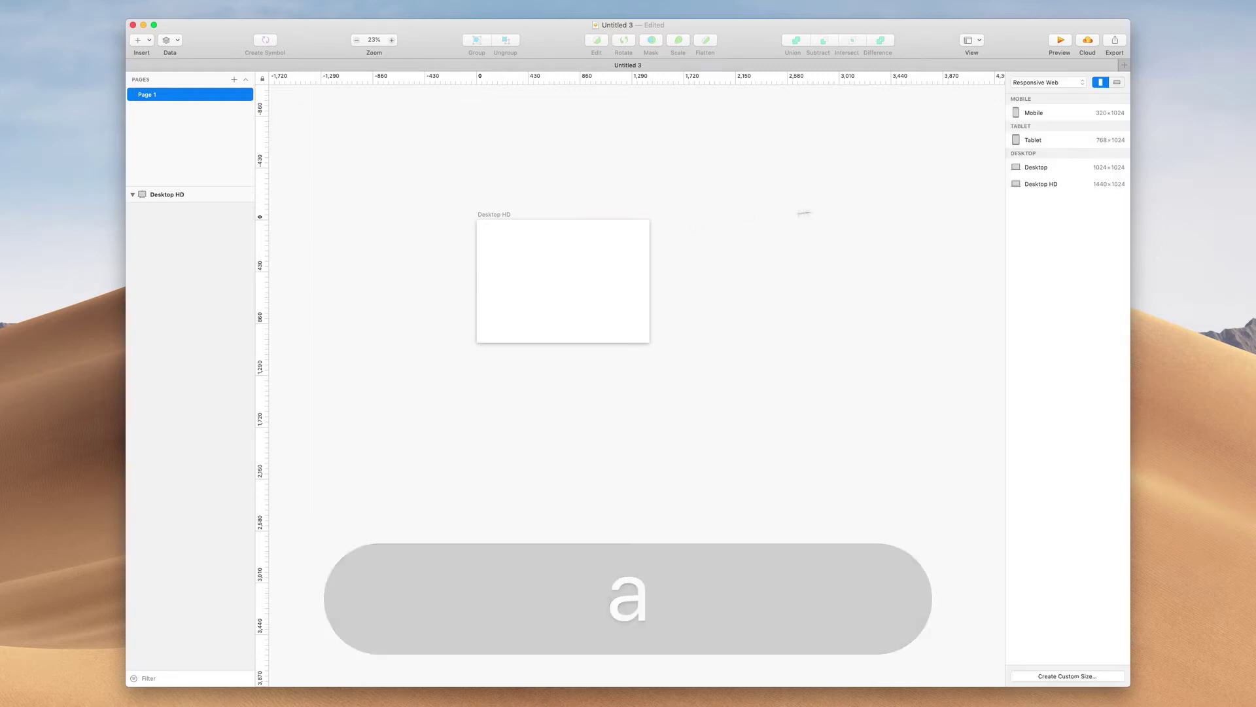
left_click(1052, 186)
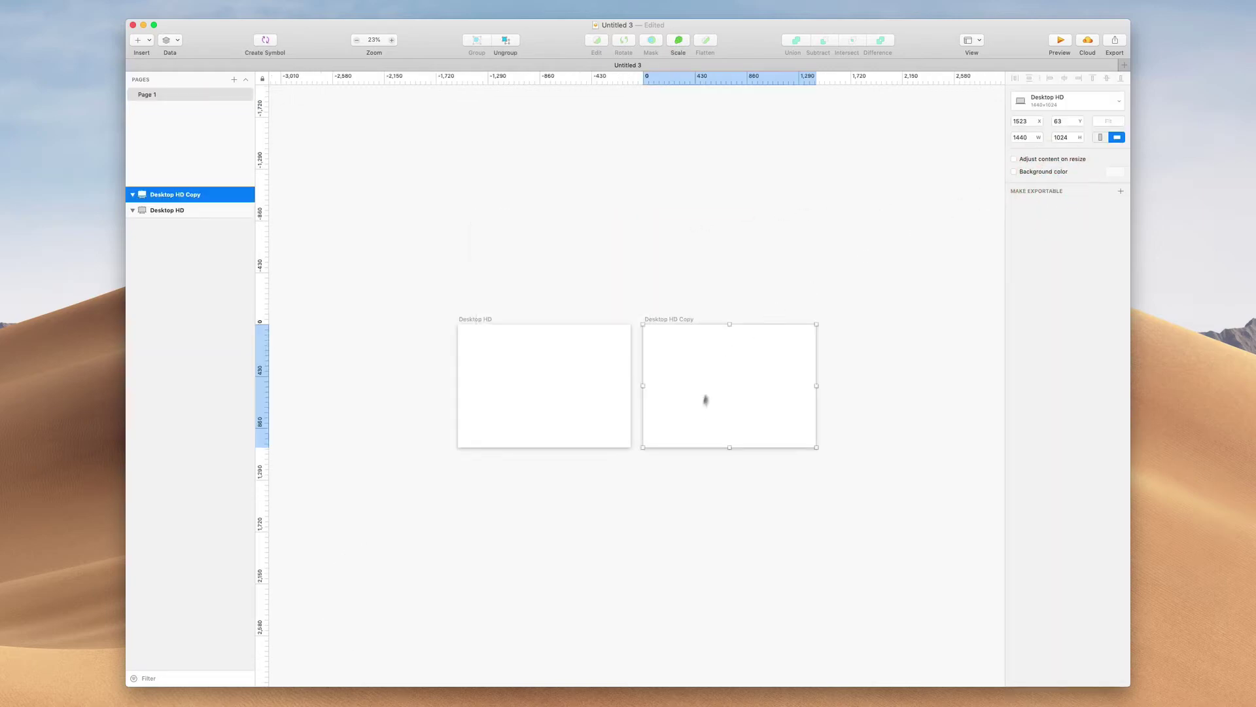
Step: Add Desktop HD Copy 2 as a third 1440×1024 artboard in the row
scroll(701, 414, "down", 1)
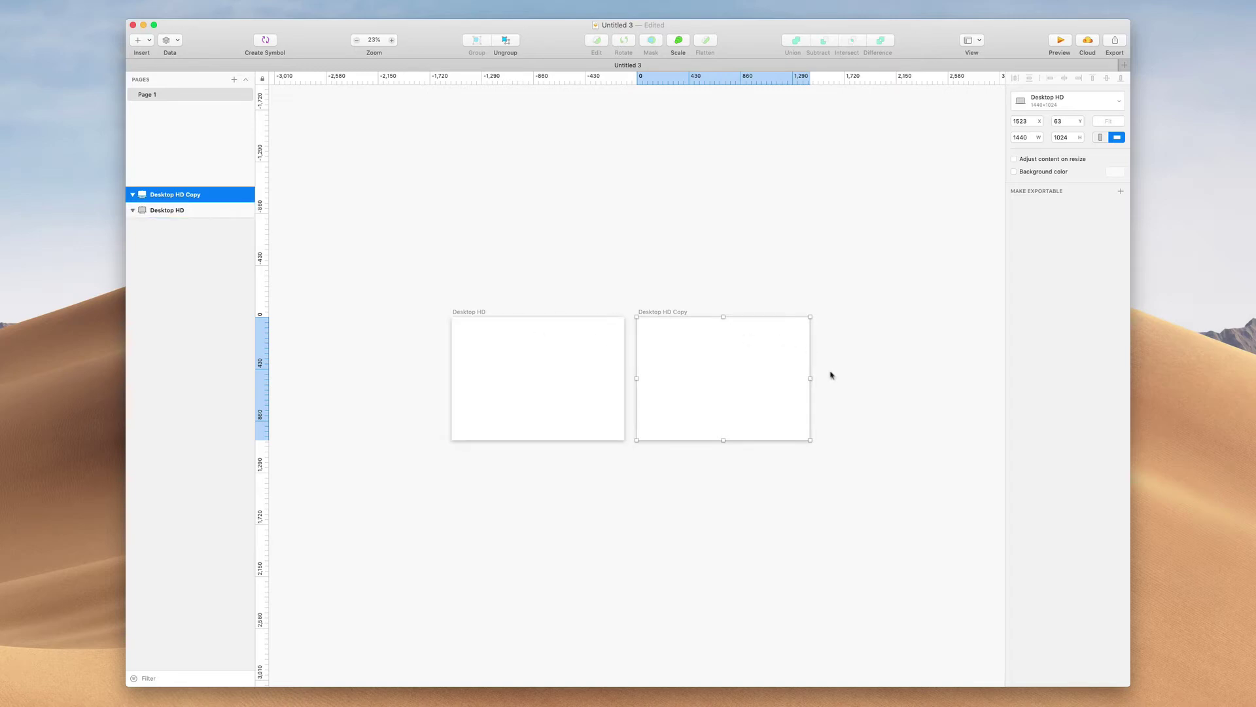
scroll(794, 360, "right", 3)
key("a")
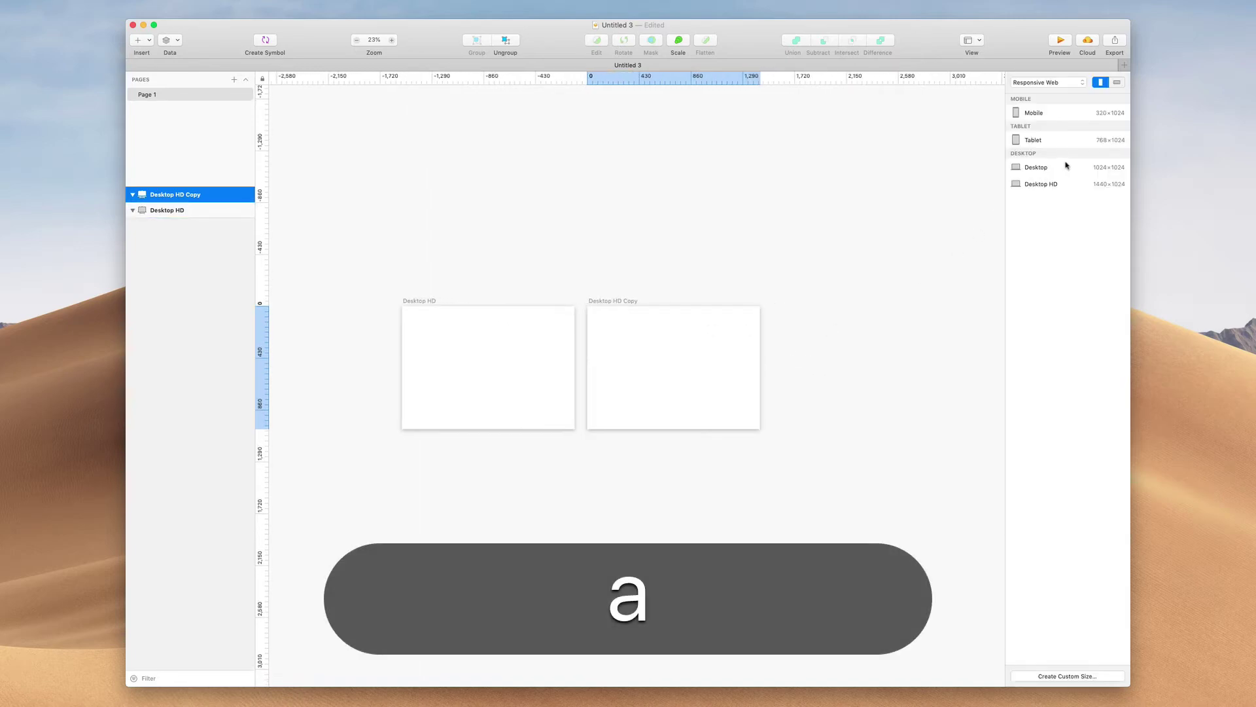
left_click(1055, 184)
scroll(633, 429, "down", 3)
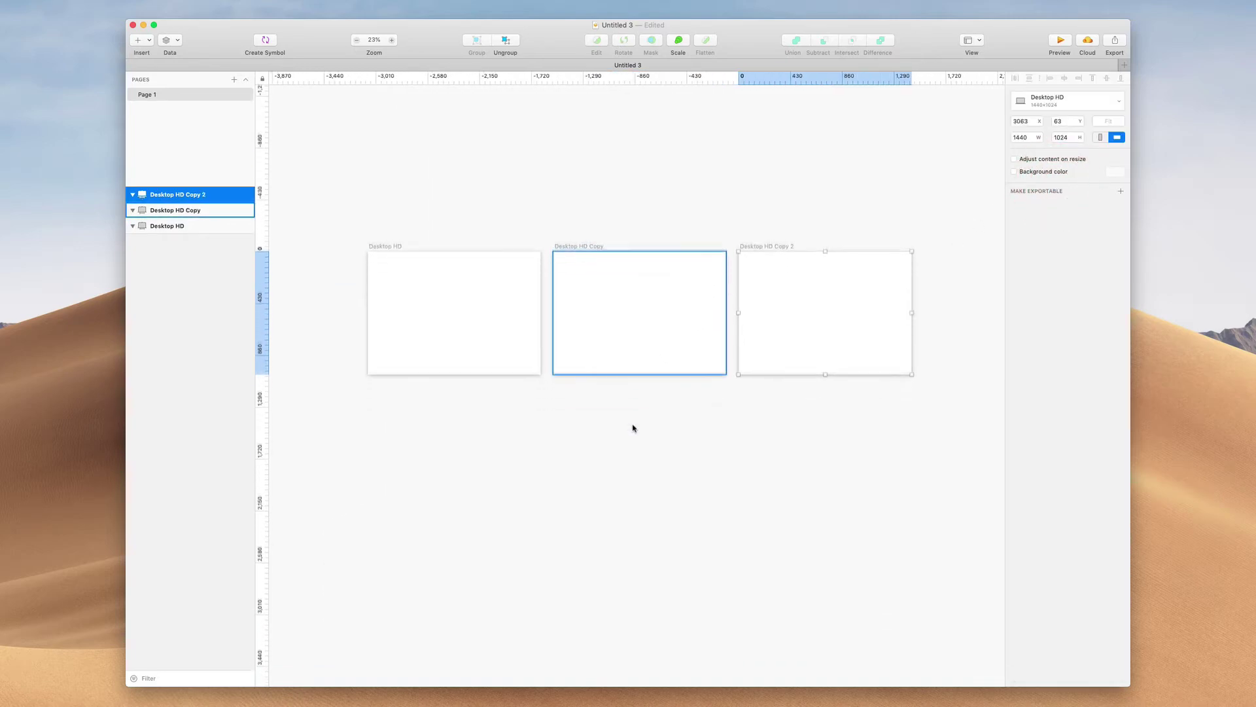
scroll(563, 480, "left", 3)
scroll(693, 333, "right", 2)
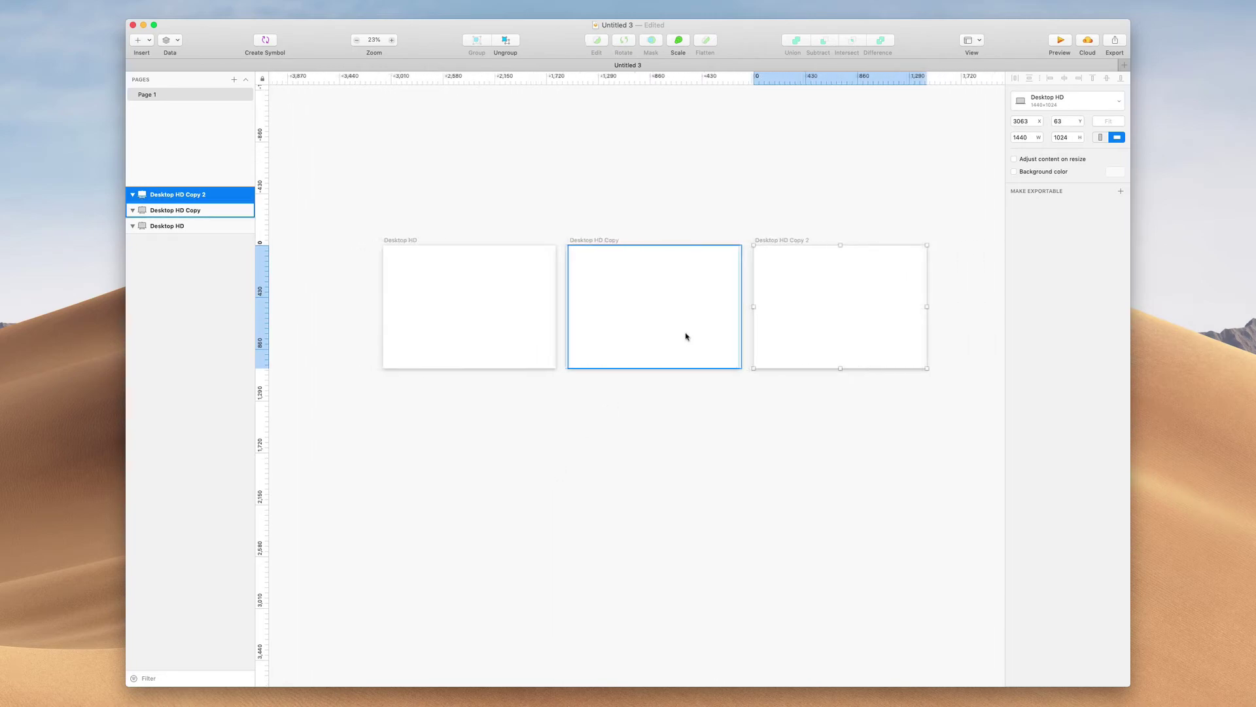
scroll(685, 337, "down", 5)
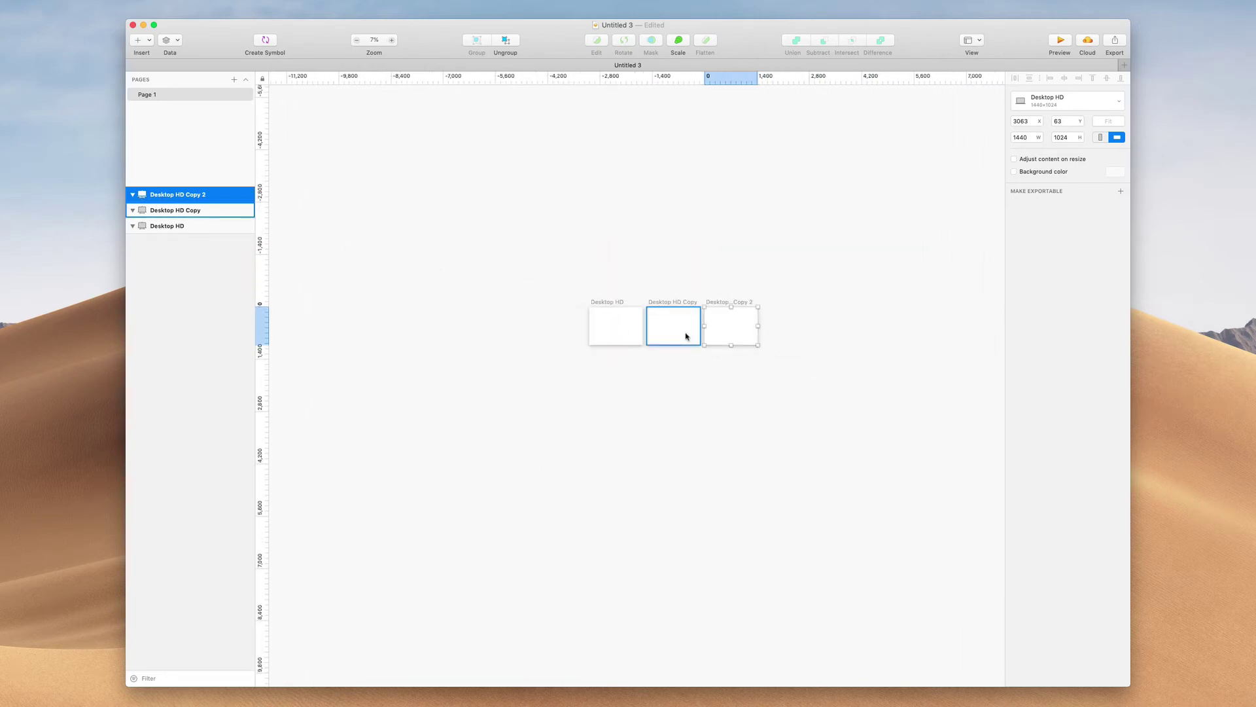
scroll(685, 336, "up", 5)
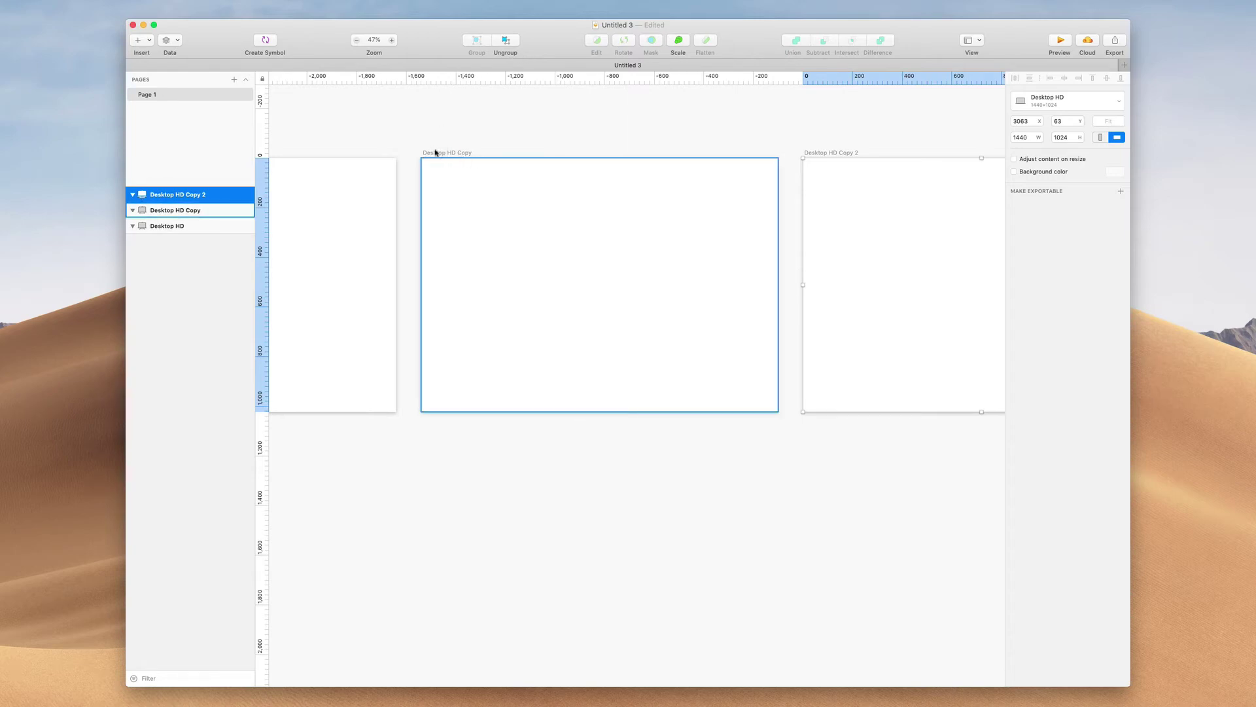
scroll(473, 150, "down", 4)
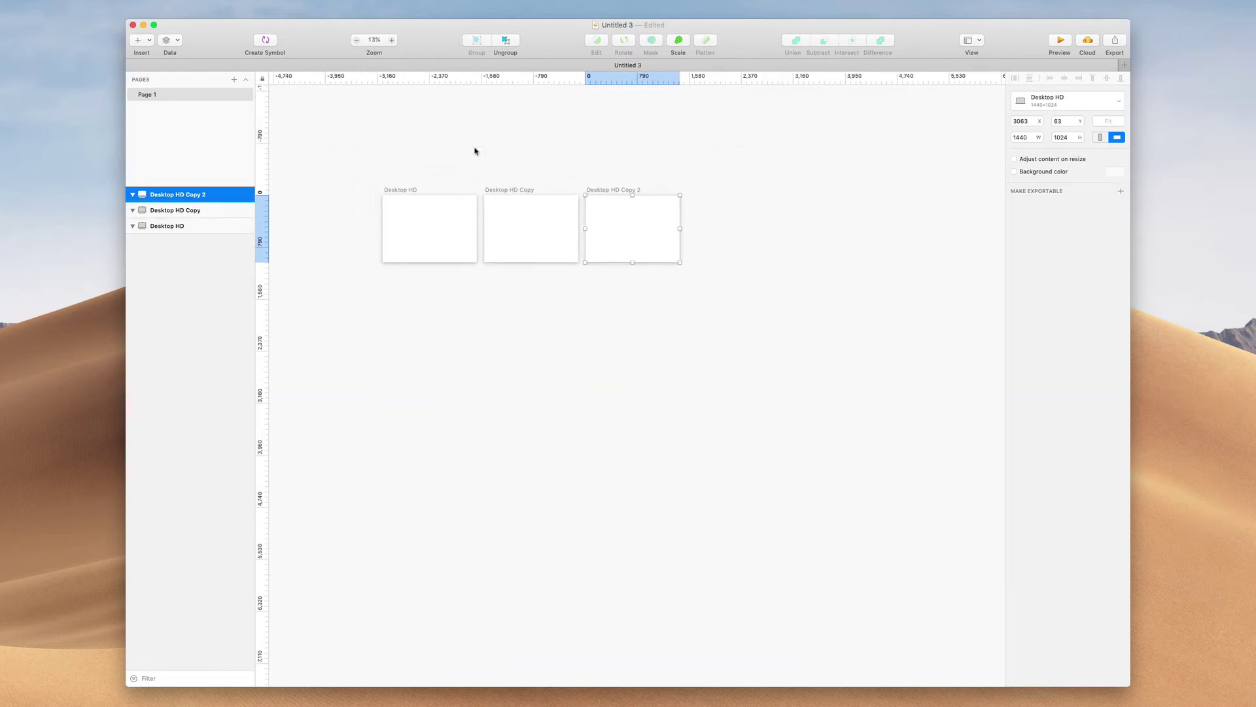
scroll(475, 151, "up", 1)
Step: Drag Desktop HD Copy down below Desktop HD
left_click(515, 206)
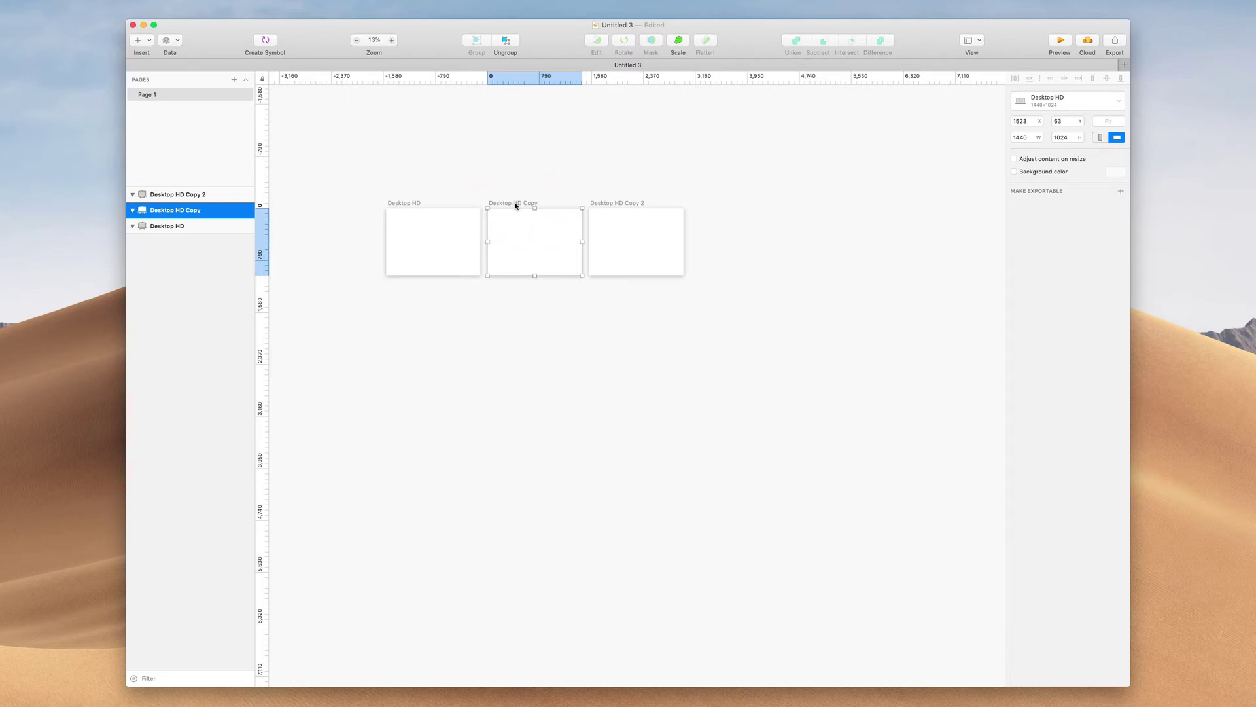
scroll(515, 206, "left", 3)
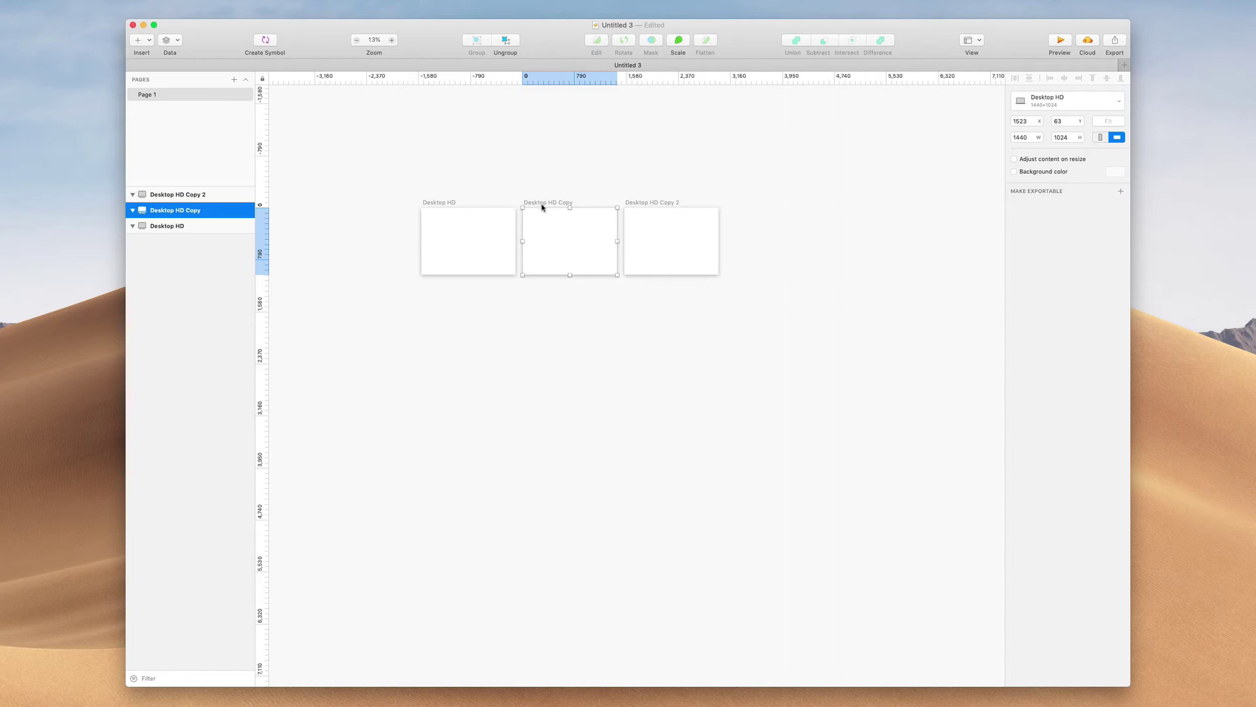
left_click_drag(542, 207, 443, 287)
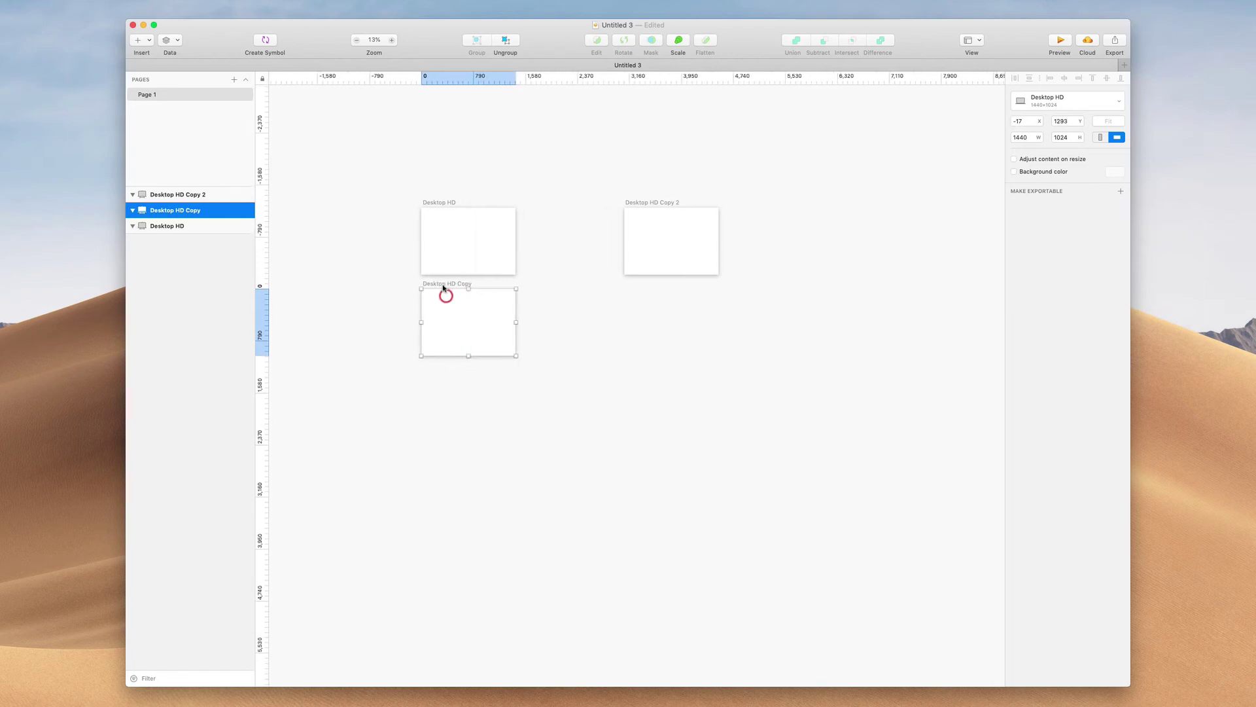
Step: Move Desktop HD Copy 2 to the upper right at 2237, -693, nudging Copy further down
left_click_drag(647, 202, 674, 202)
left_click(437, 290, "shift")
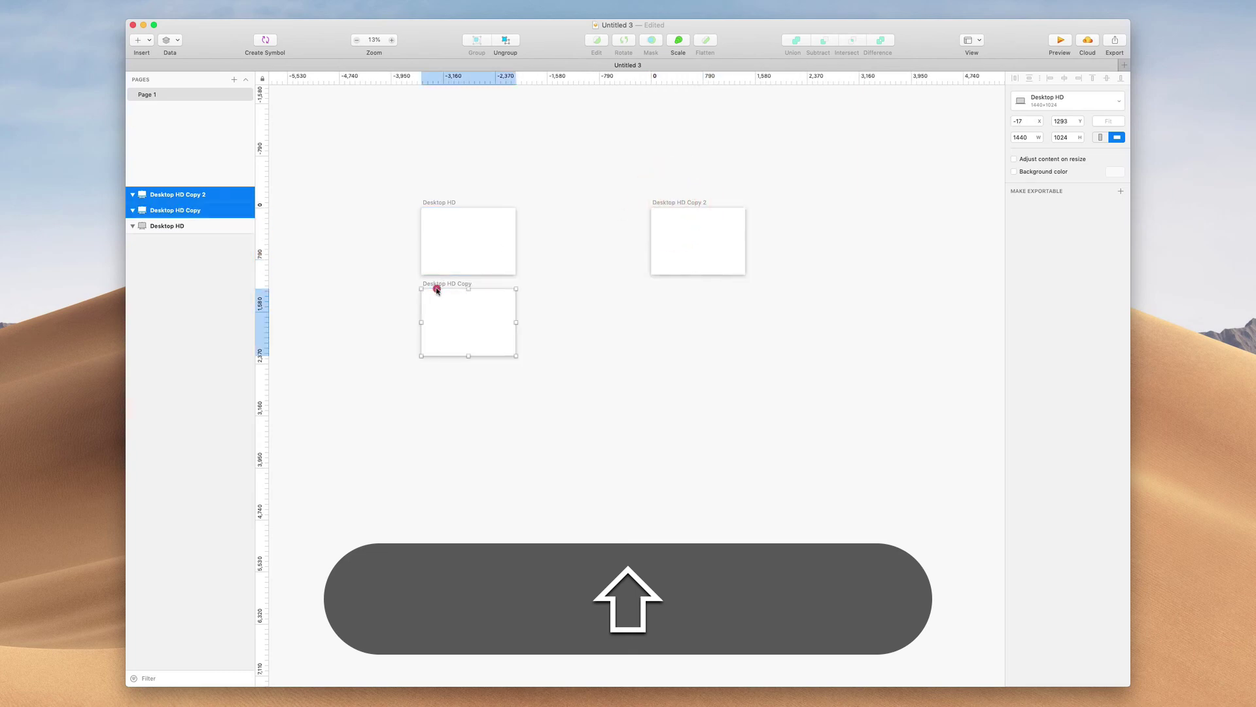
left_click_drag(437, 290, 497, 330)
left_click_drag(686, 207, 603, 159)
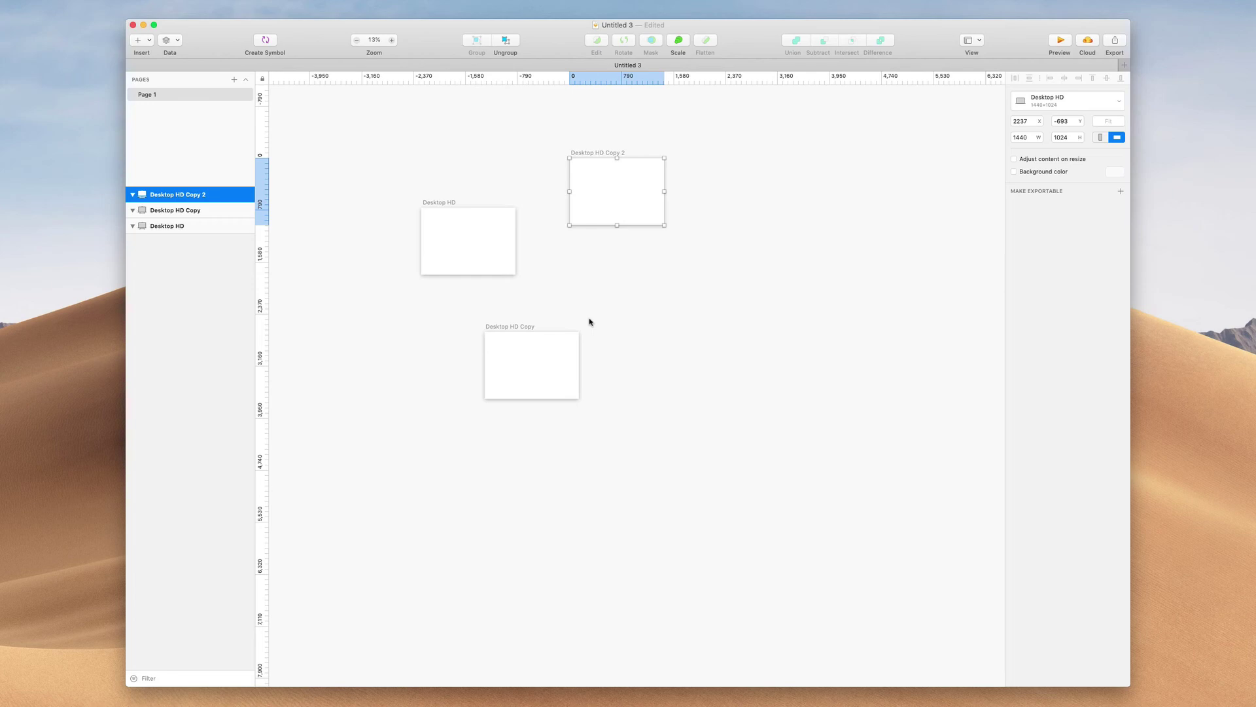
Step: Add Desktop HD Copy 3 beside Desktop HD Copy and Copy 4 beside Copy 2, then deselect
key("a")
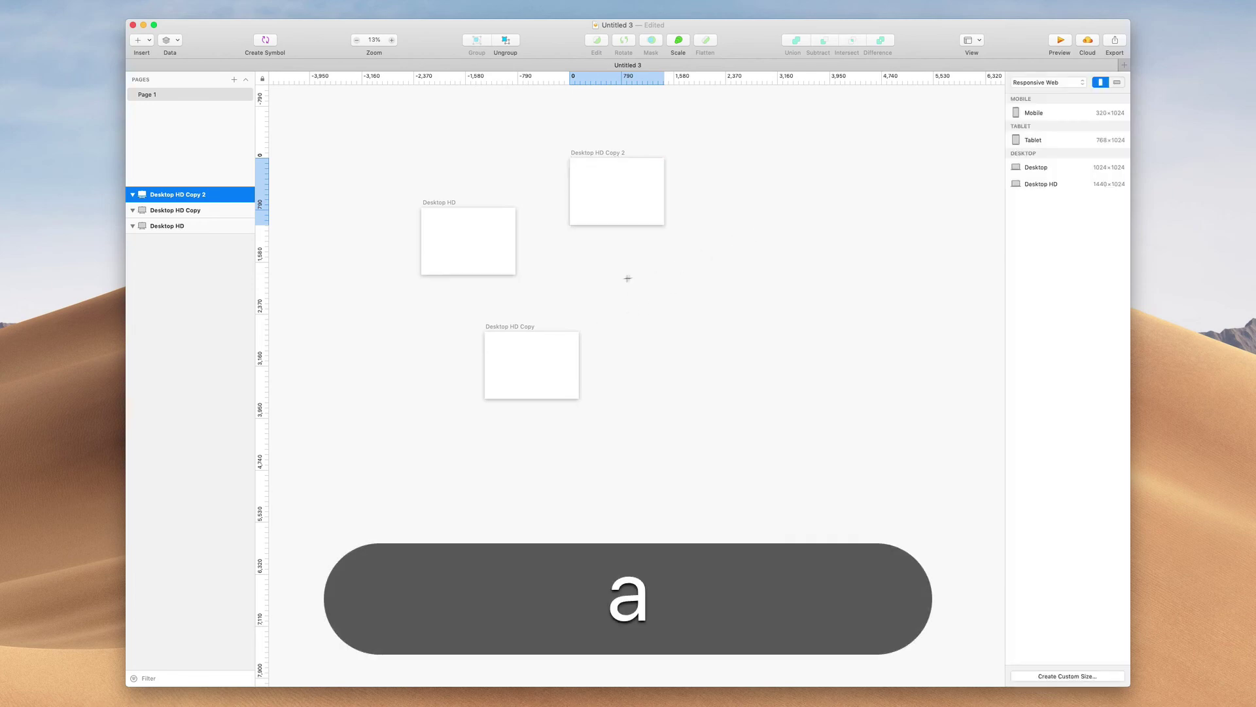
left_click(1042, 184)
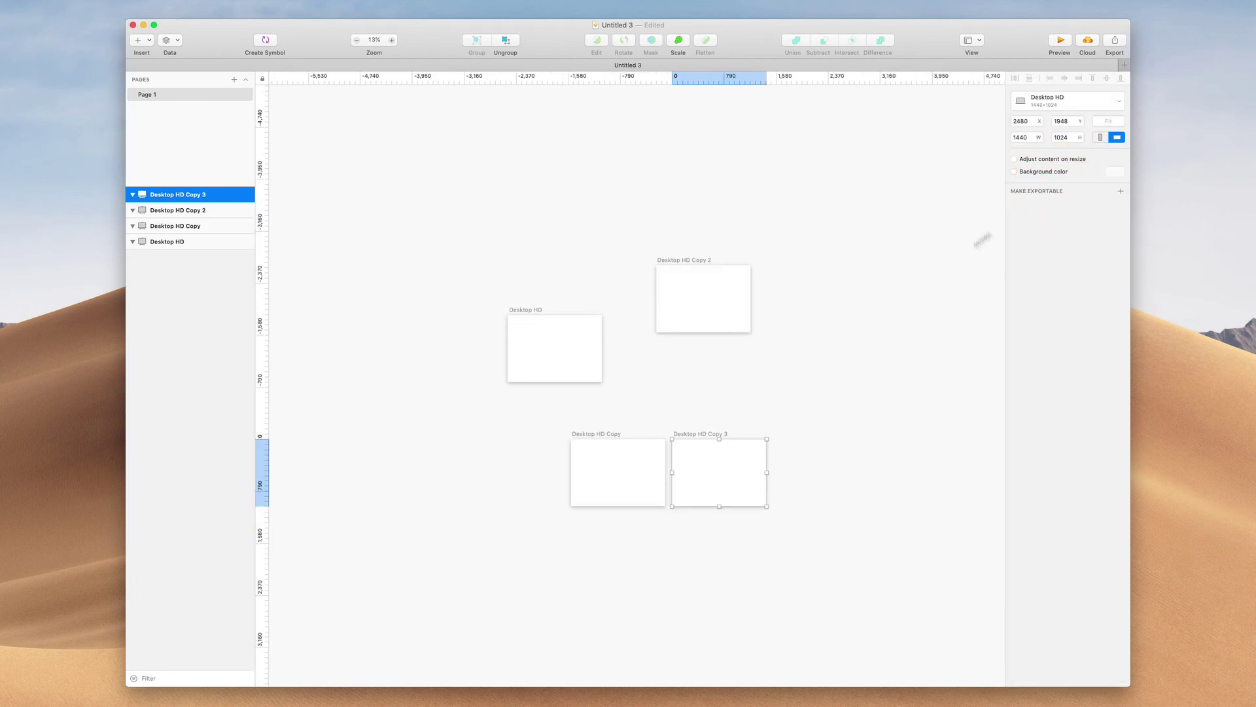
left_click(688, 260)
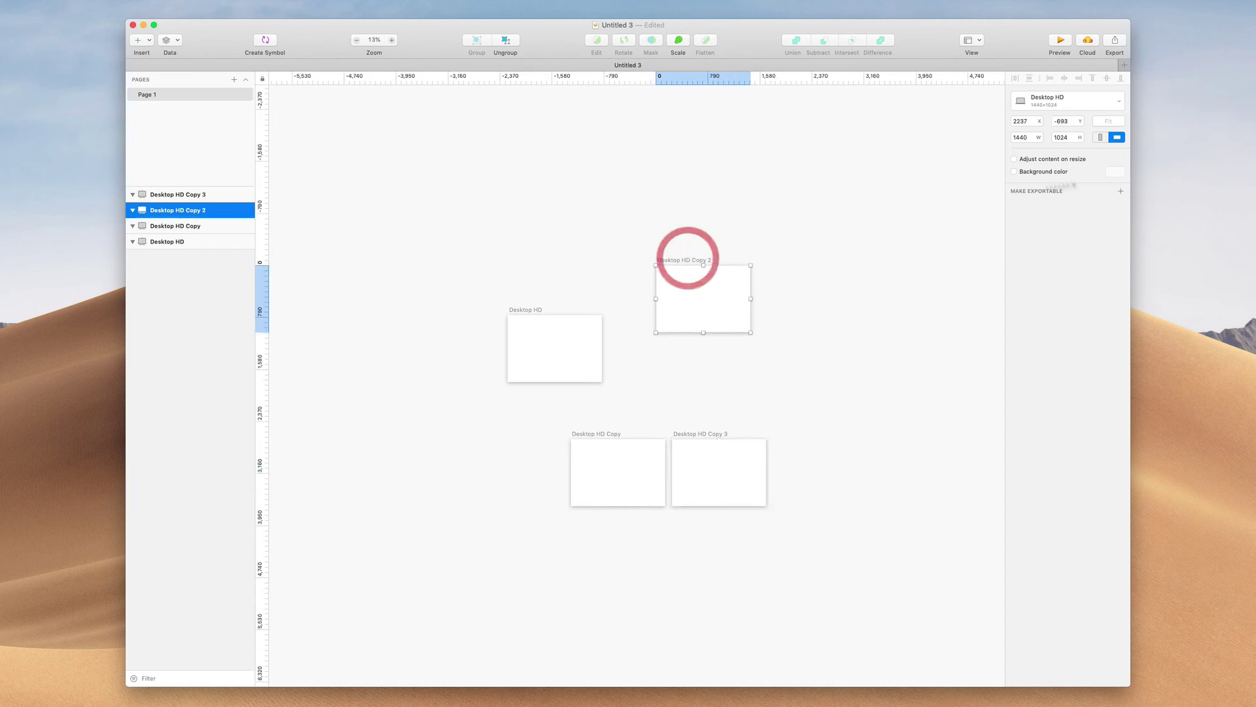
key("a")
left_click(1056, 185)
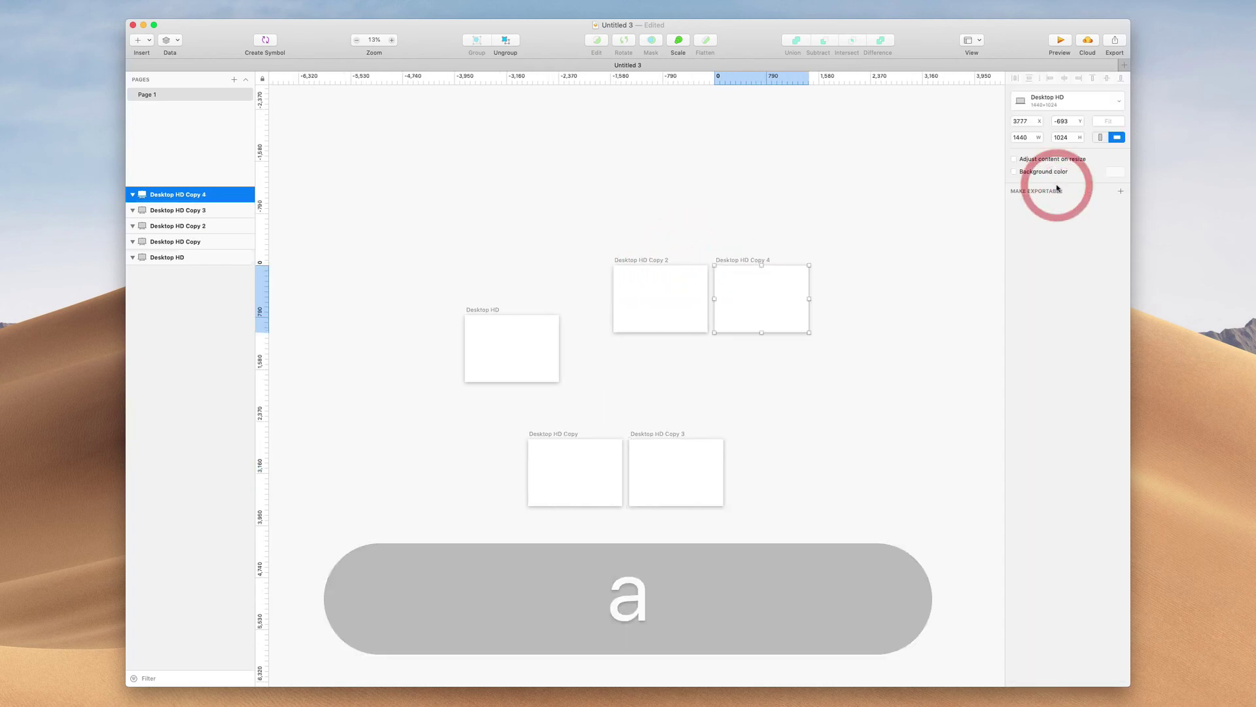
scroll(742, 461, "right", 3)
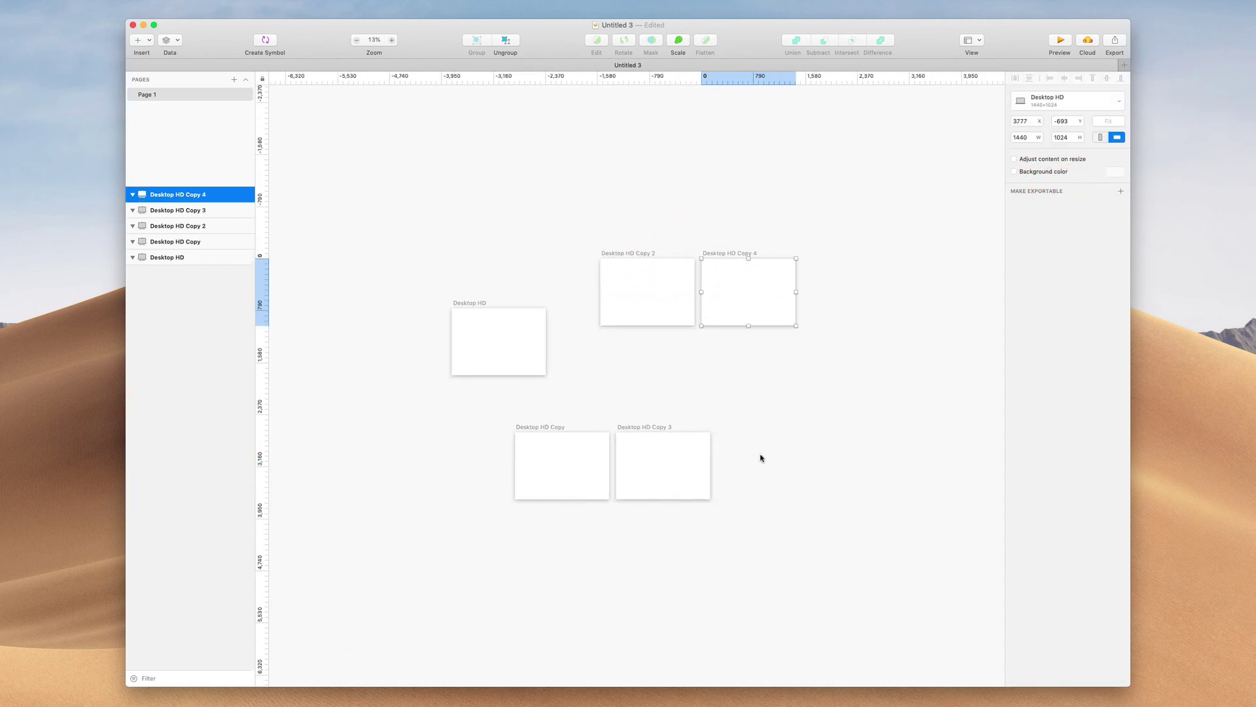
left_click(726, 401)
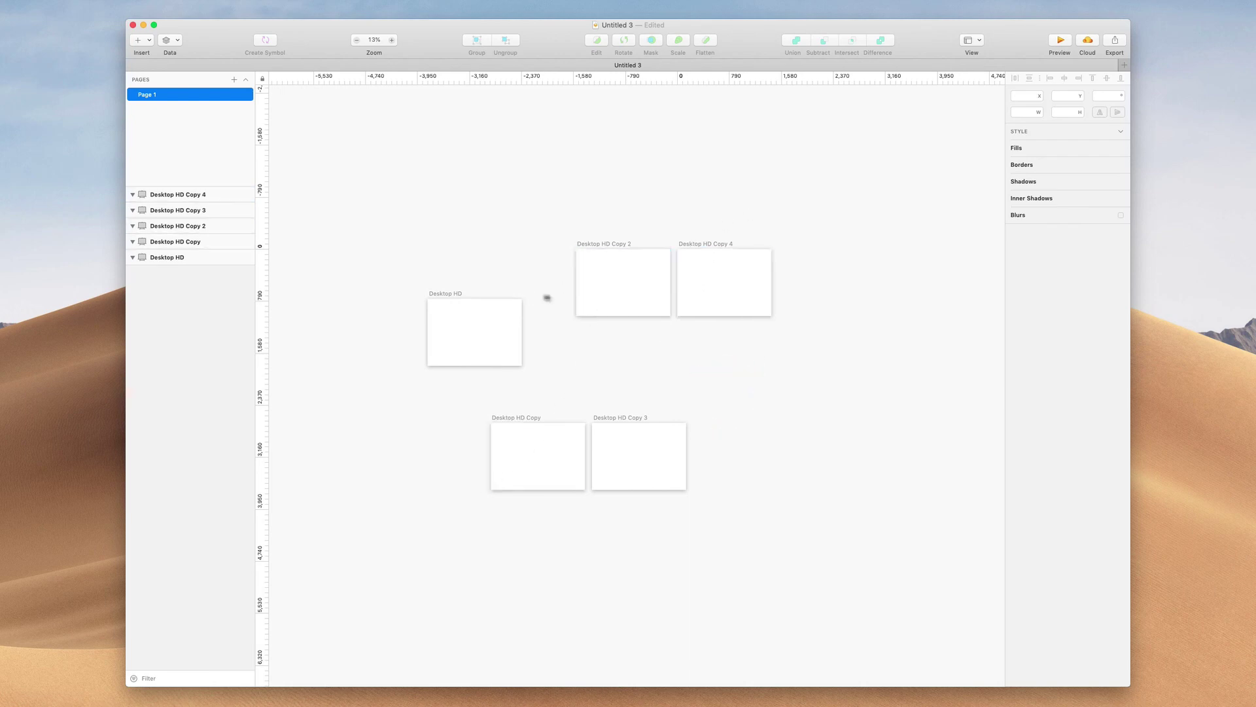